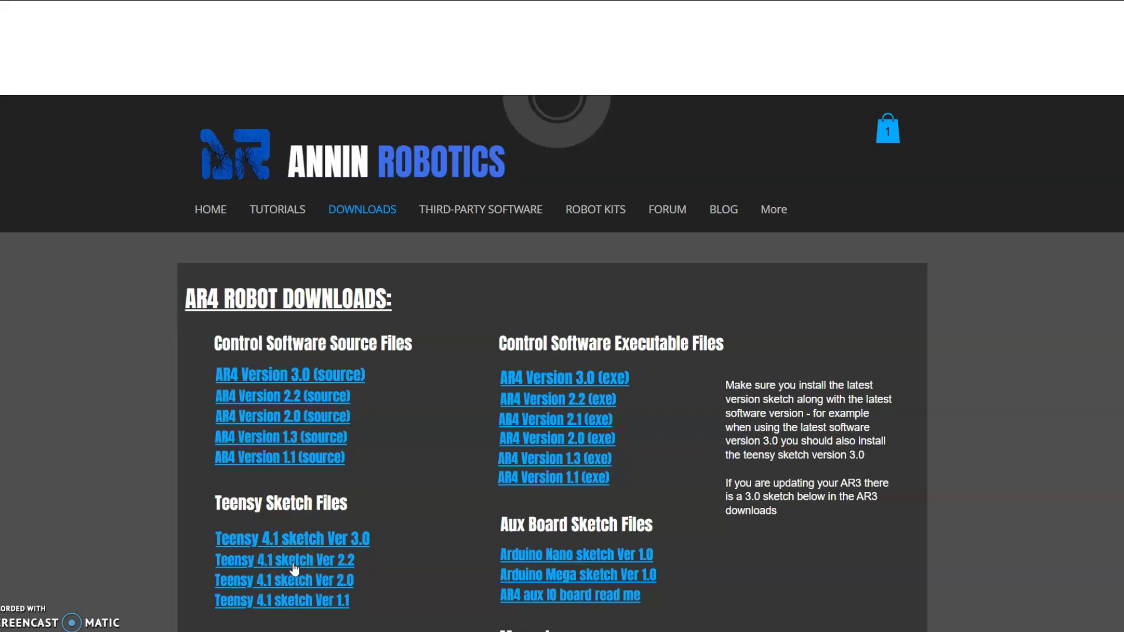
Point out the AR4 Version 3.0 executable and Teensy 4.1 sketch Ver 3.0 download links
{"action": "left_click", "coordinate": [493, 394]}
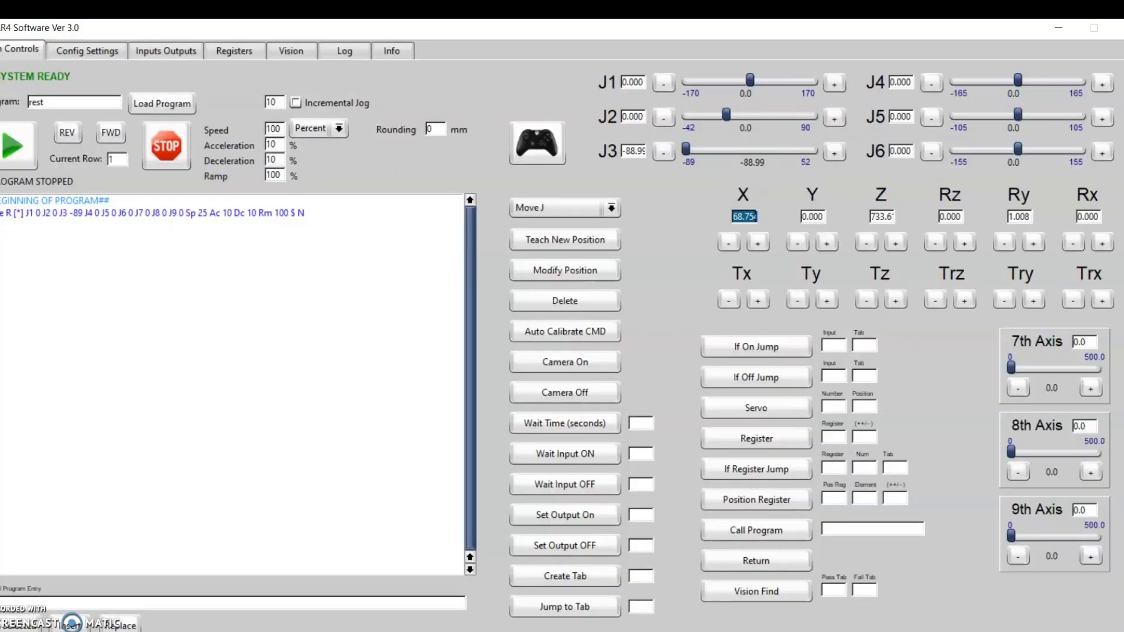
Point out the loaded program's position line, then show the Vision tab's camera and calibration settings
{"action": "left_click", "coordinate": [426, 459]}
{"action": "left_click", "coordinate": [285, 52]}
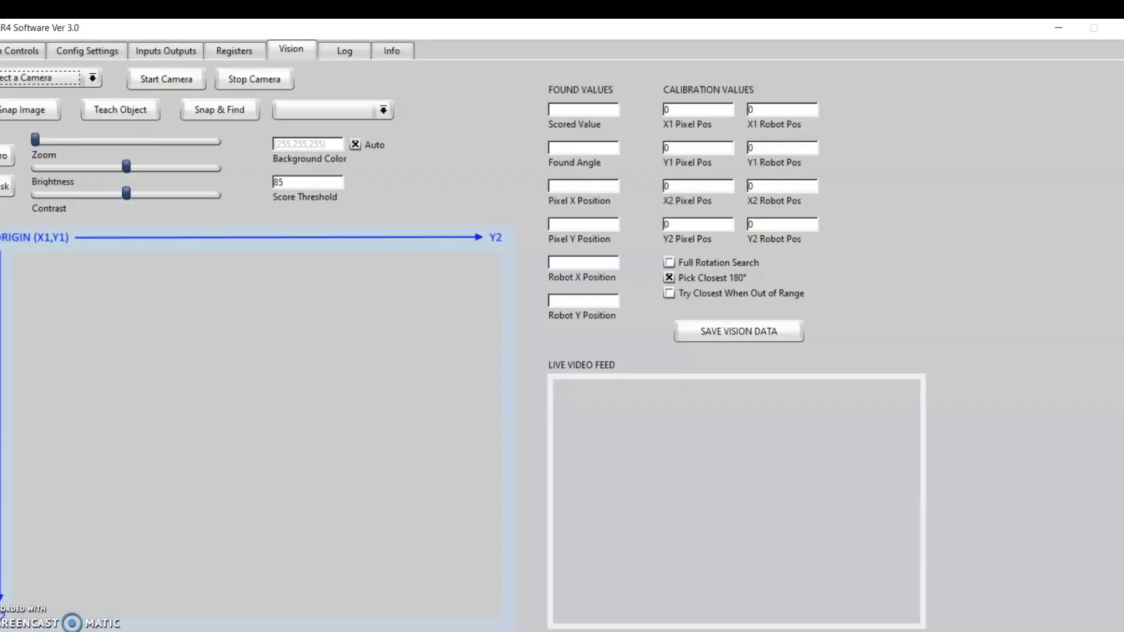
Return to Main Controls, showing the 7th, 8th and 9th axis jog values at 0.0 of 500
{"action": "left_click", "coordinate": [23, 54]}
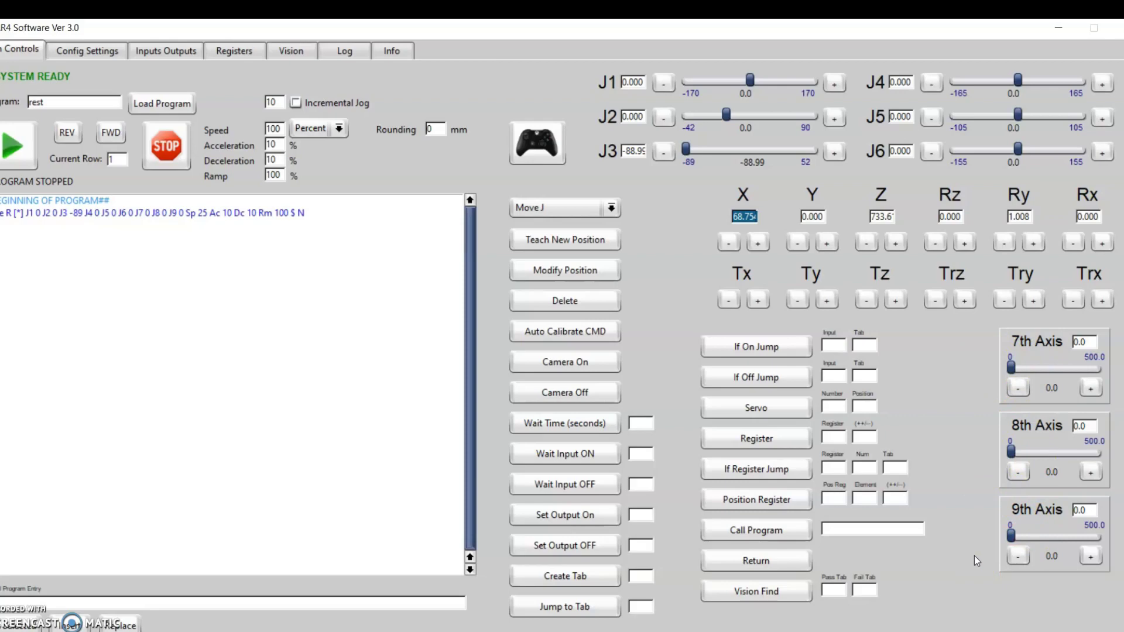
Open Config Settings to show axes 7–9 calibration at 500.0 length and the J7–J9 offsets
{"action": "left_click", "coordinate": [74, 50]}
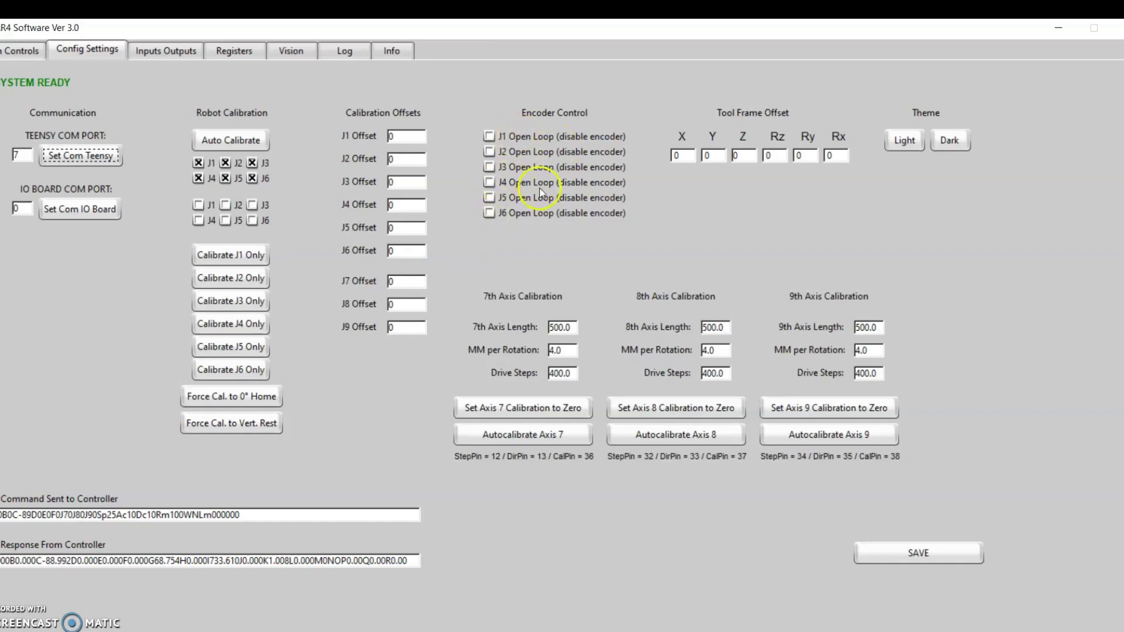
Go back to Main Controls, with the 7th, 8th and 9th axes at 0.0 of 500.0
{"action": "left_click", "coordinate": [18, 51]}
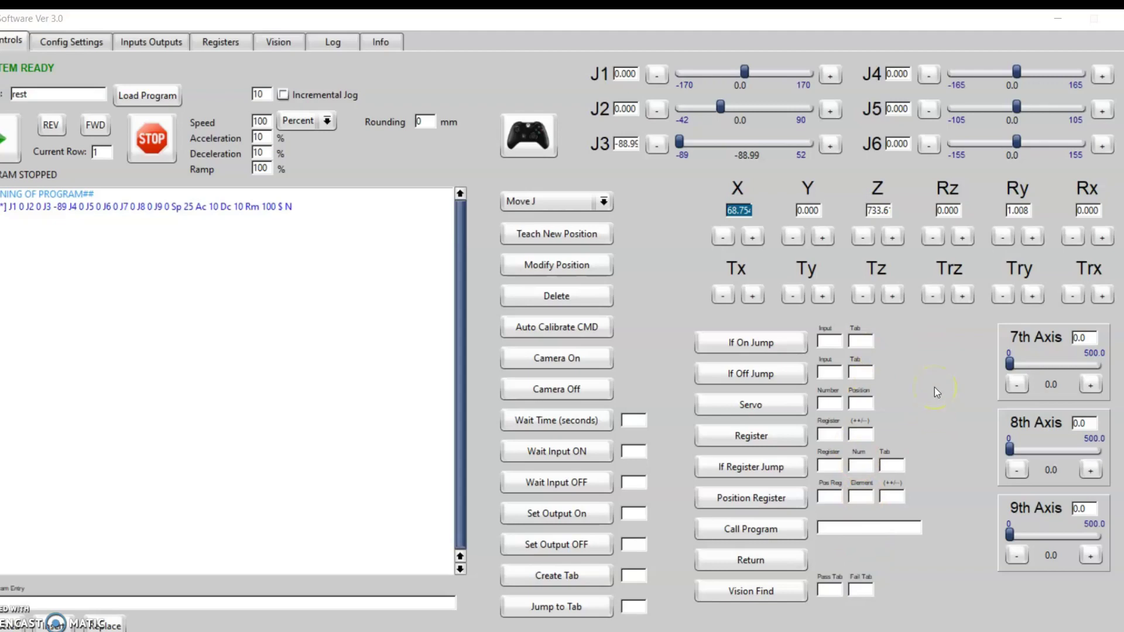
Jog the 7th axis forward through 22.5 to 43.5
{"action": "left_click", "coordinate": [1090, 388]}
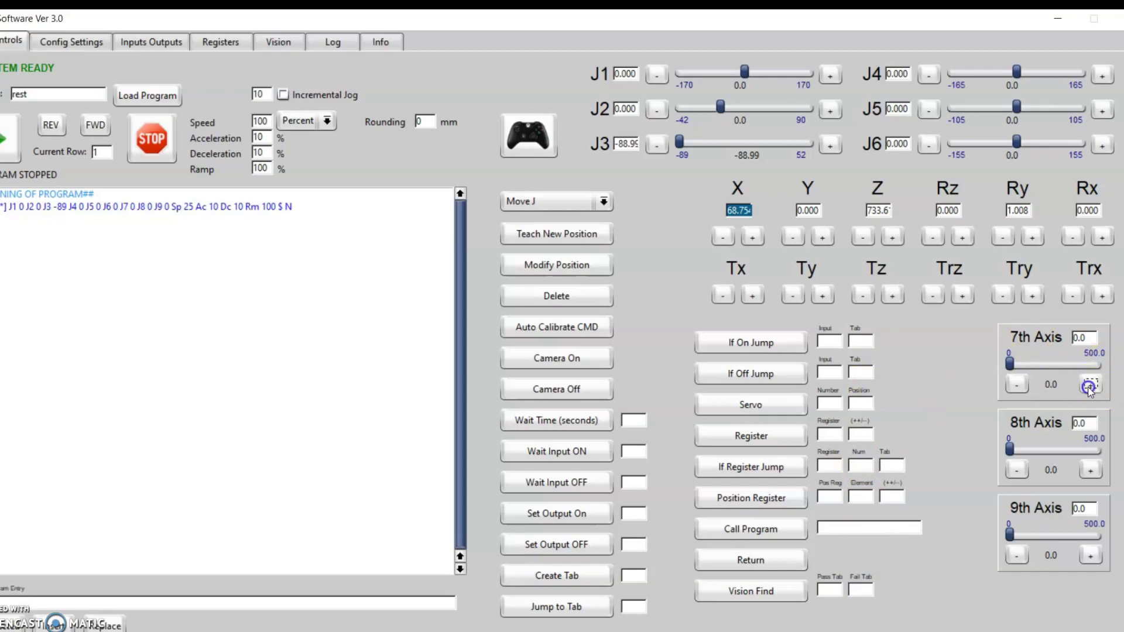
{"action": "left_click", "coordinate": [1090, 388]}
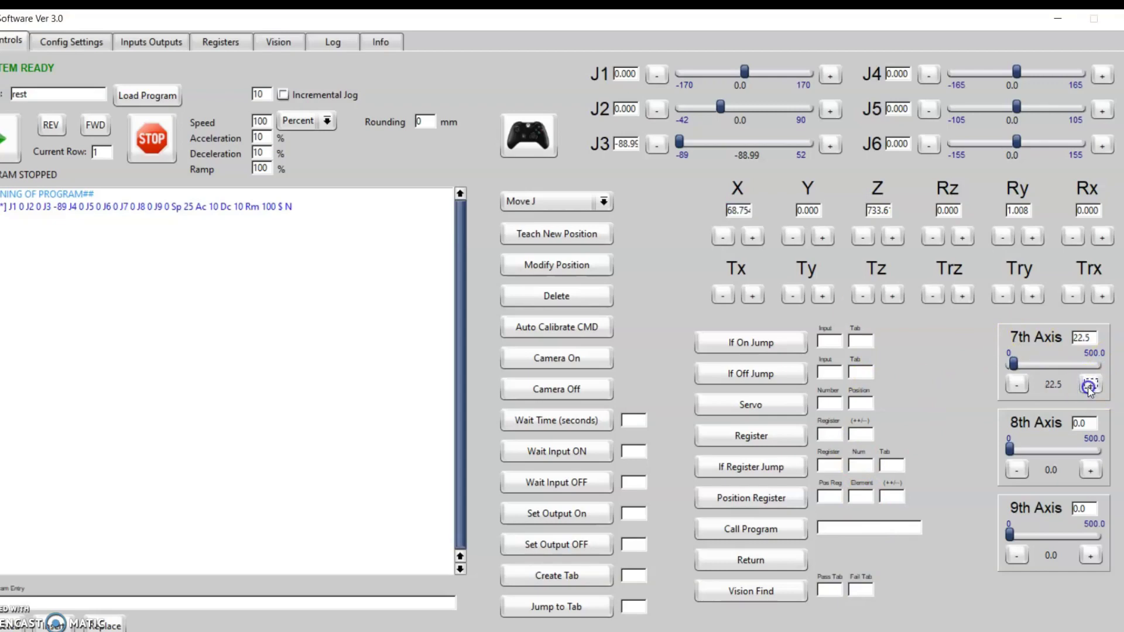
{"action": "left_click", "coordinate": [1090, 387]}
Turn on Incremental Jog with a step of 20 and jog the 7th axis forward twice
{"action": "left_click", "coordinate": [284, 95]}
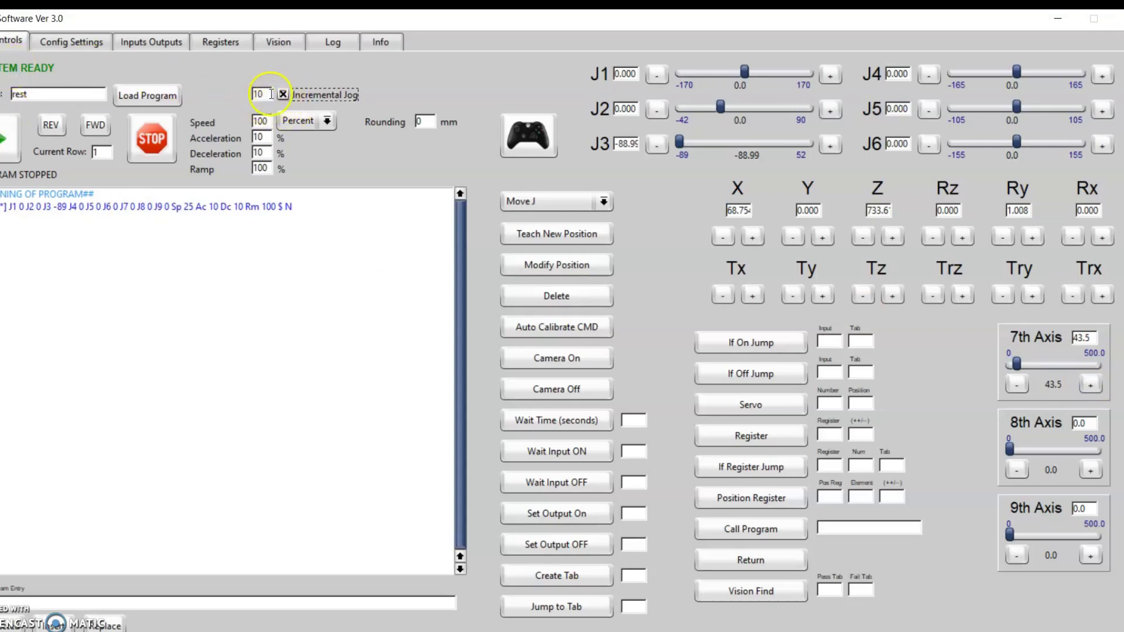
{"action": "double_click", "coordinate": [271, 94]}
{"action": "type", "text": "20"}
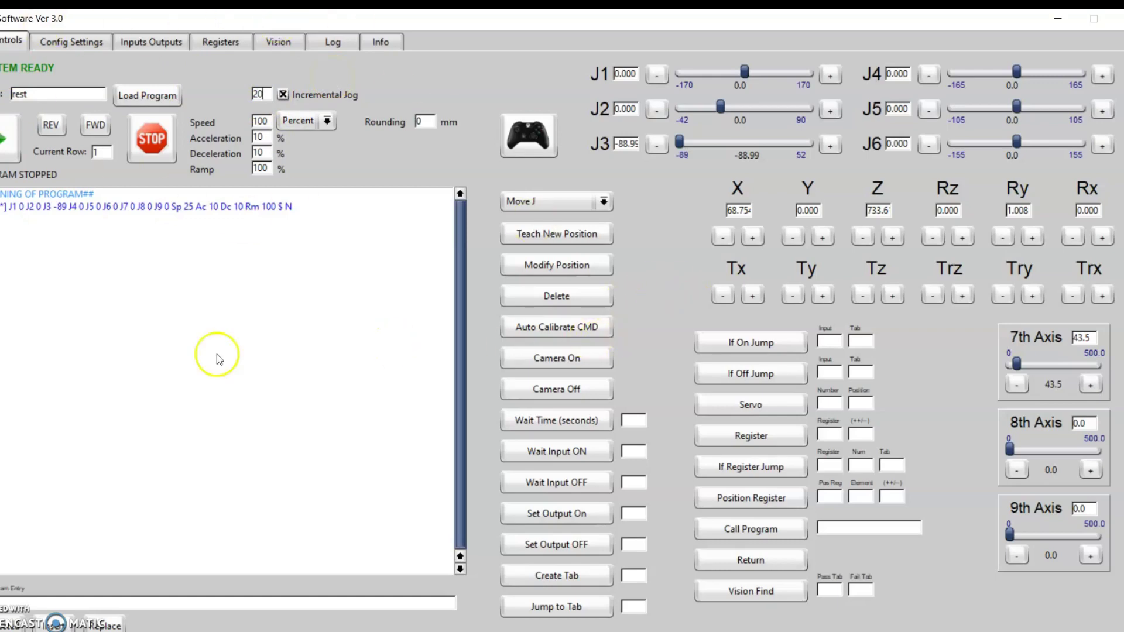
{"action": "left_click", "coordinate": [1091, 386]}
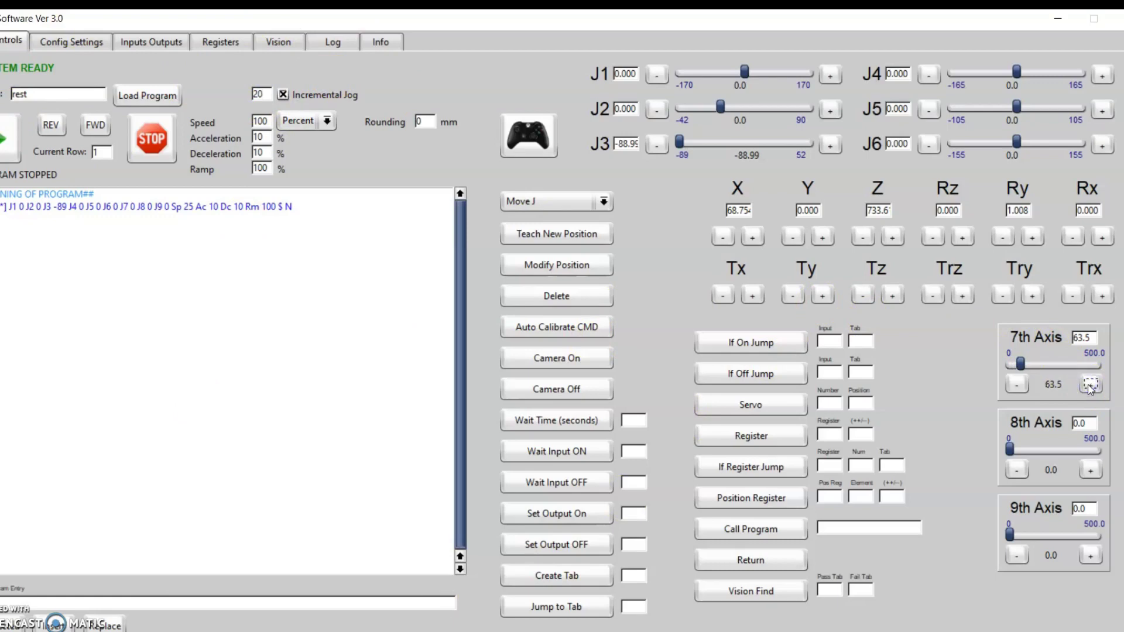
{"action": "left_click", "coordinate": [1091, 386]}
Jog the 7th axis to 103.5 and review its 500.0 length and 4.0 mm per rotation
{"action": "left_click", "coordinate": [1090, 386]}
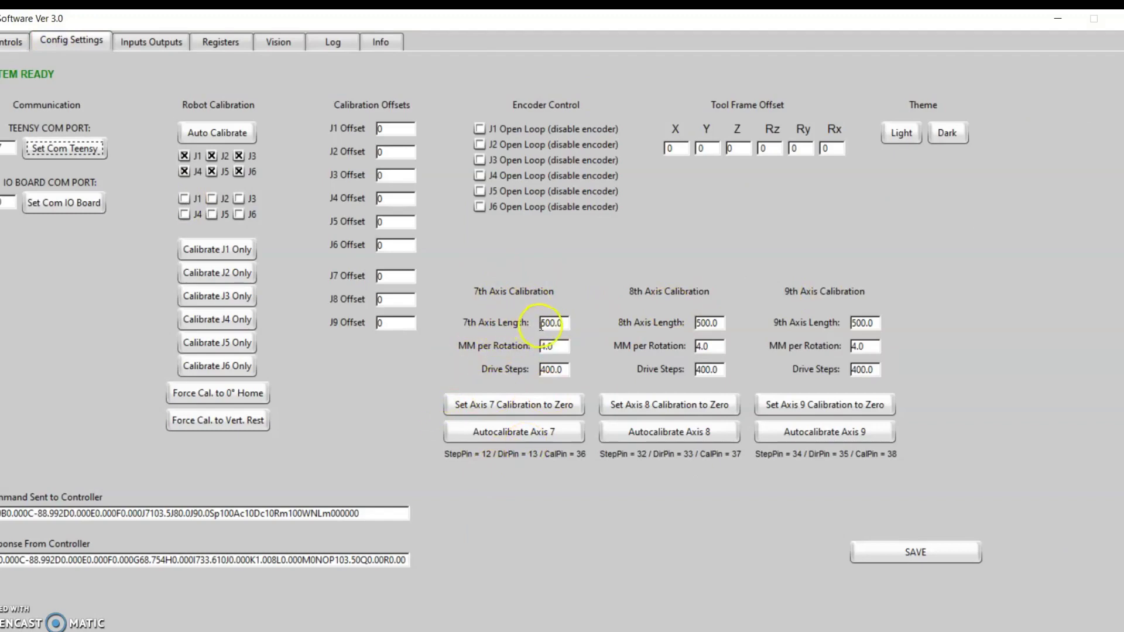
{"action": "left_click_drag", "start_coordinate": [540, 323], "coordinate": [565, 323]}
{"action": "left_click", "coordinate": [546, 348]}
{"action": "left_click", "coordinate": [544, 347]}
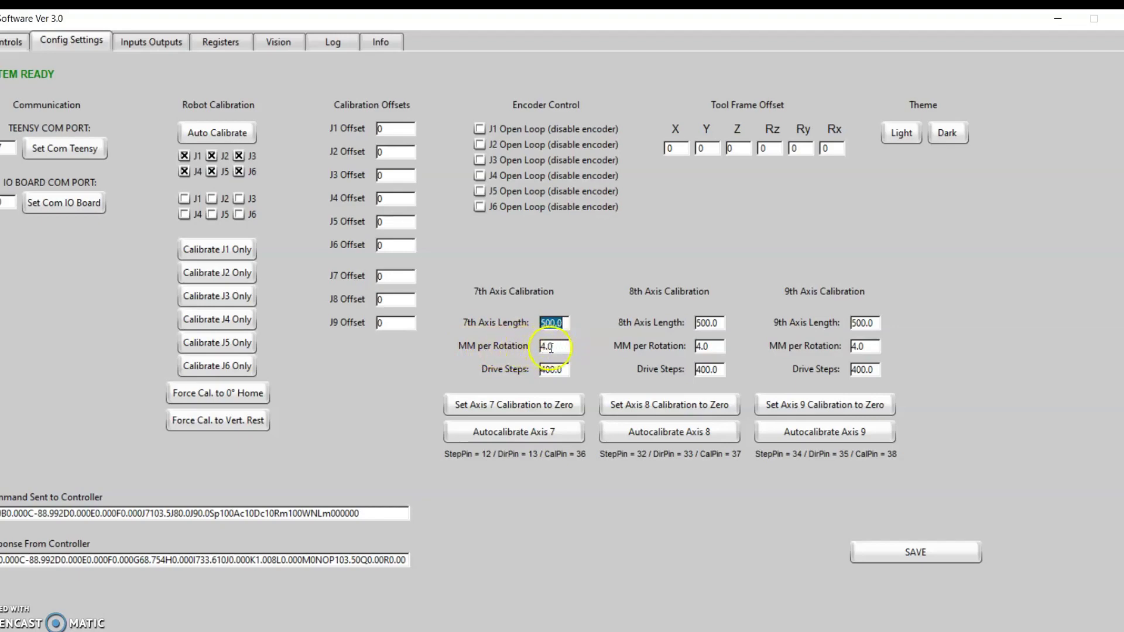
{"action": "left_click", "coordinate": [547, 347]}
{"action": "double_click", "coordinate": [546, 347]}
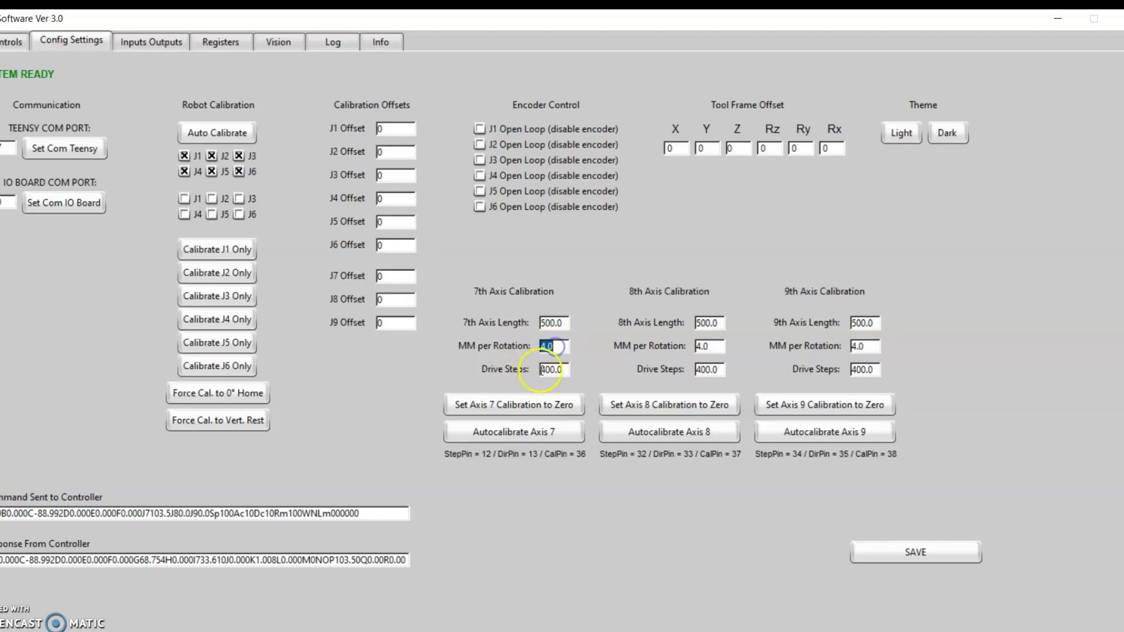
Review the 7th axis drive steps of 400.0 and save the calibration settings
{"action": "left_click_drag", "start_coordinate": [539, 370], "coordinate": [565, 370]}
{"action": "double_click", "coordinate": [552, 377]}
{"action": "left_click", "coordinate": [877, 557]}
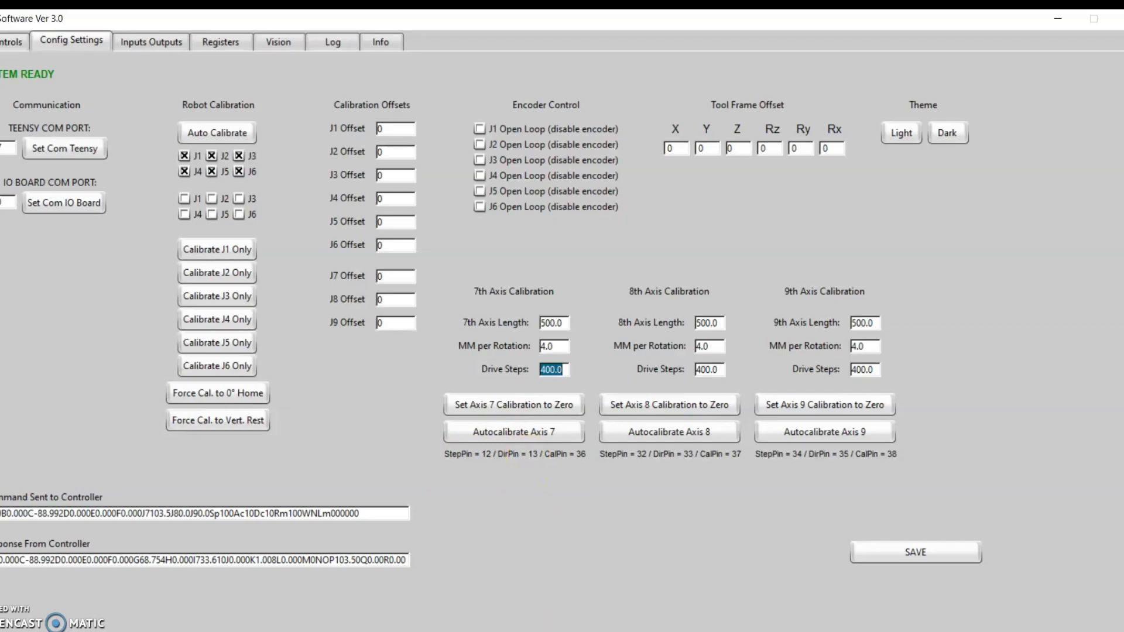
Check the stepper driver and optional J7 wiring to the Teensy in the manual PDF, then return to AR4 Software
{"action": "key", "text": "alt+Tab"}
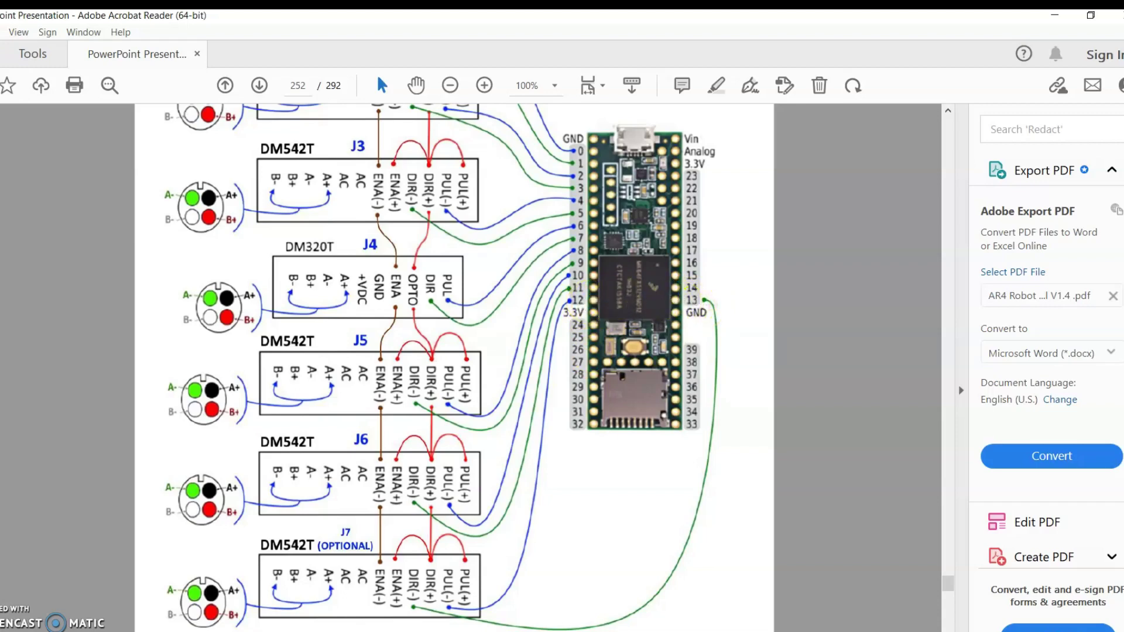
{"action": "key", "text": "alt+Tab"}
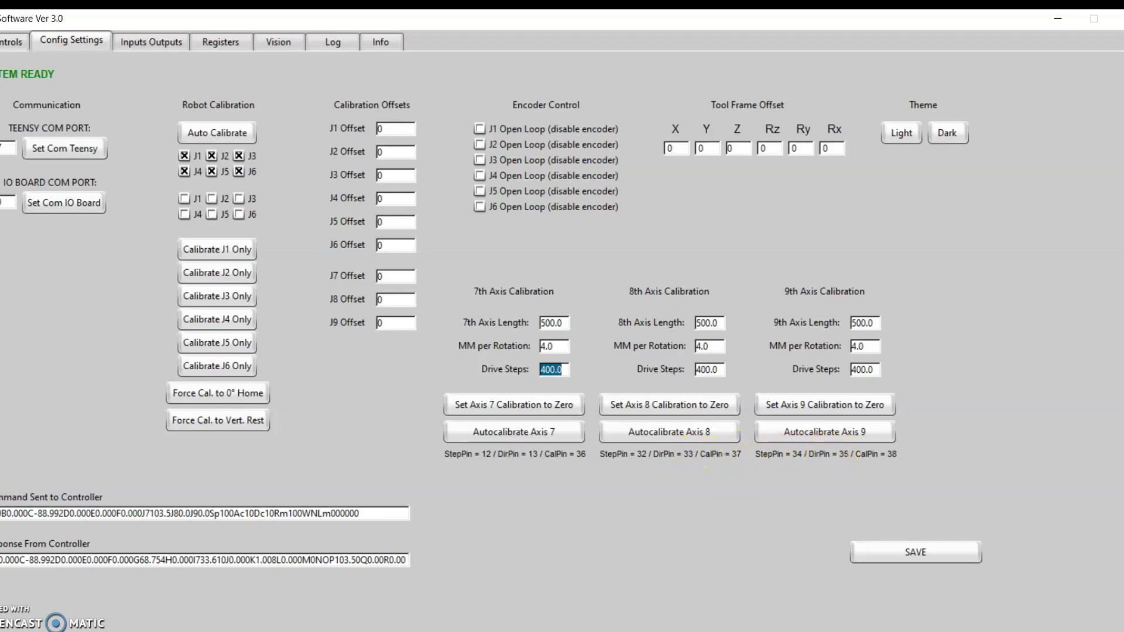
{"action": "key", "text": "alt+Tab"}
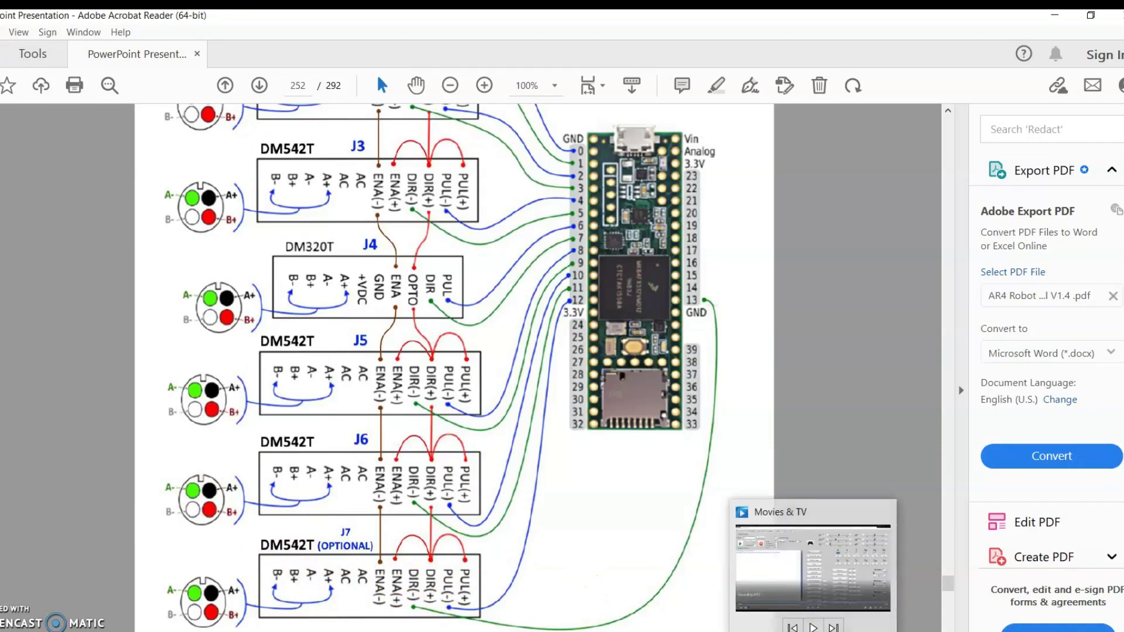
{"action": "left_click", "coordinate": [814, 586]}
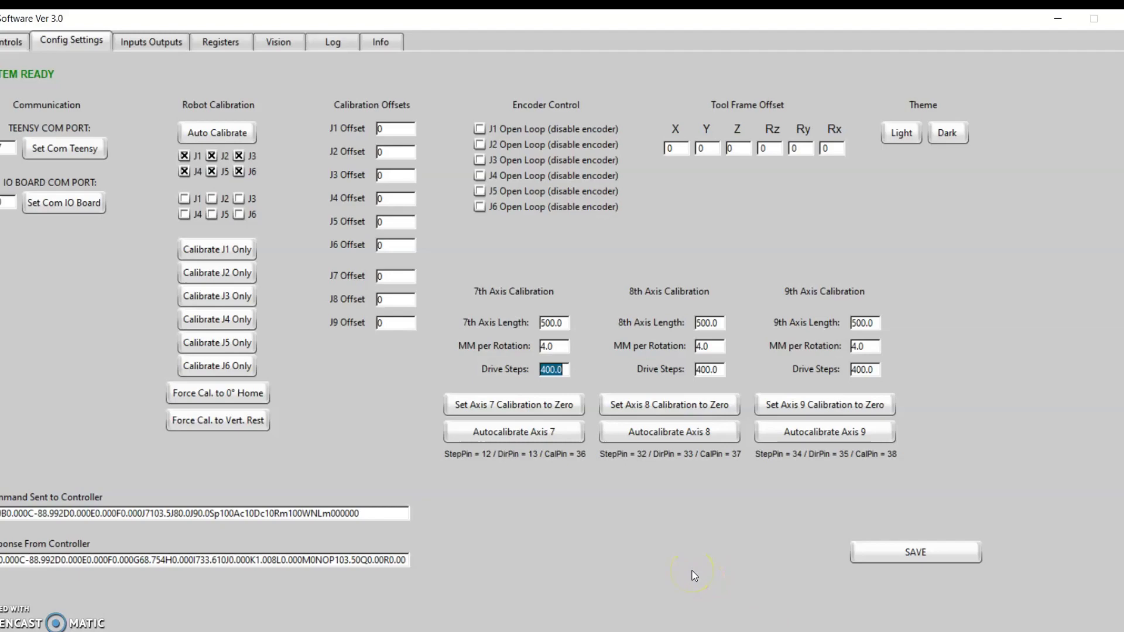
Autocalibrate axis 7 until it reports 'Calibrated Successfully', then return to the Controls view
{"action": "left_click", "coordinate": [651, 575]}
{"action": "left_click", "coordinate": [500, 438]}
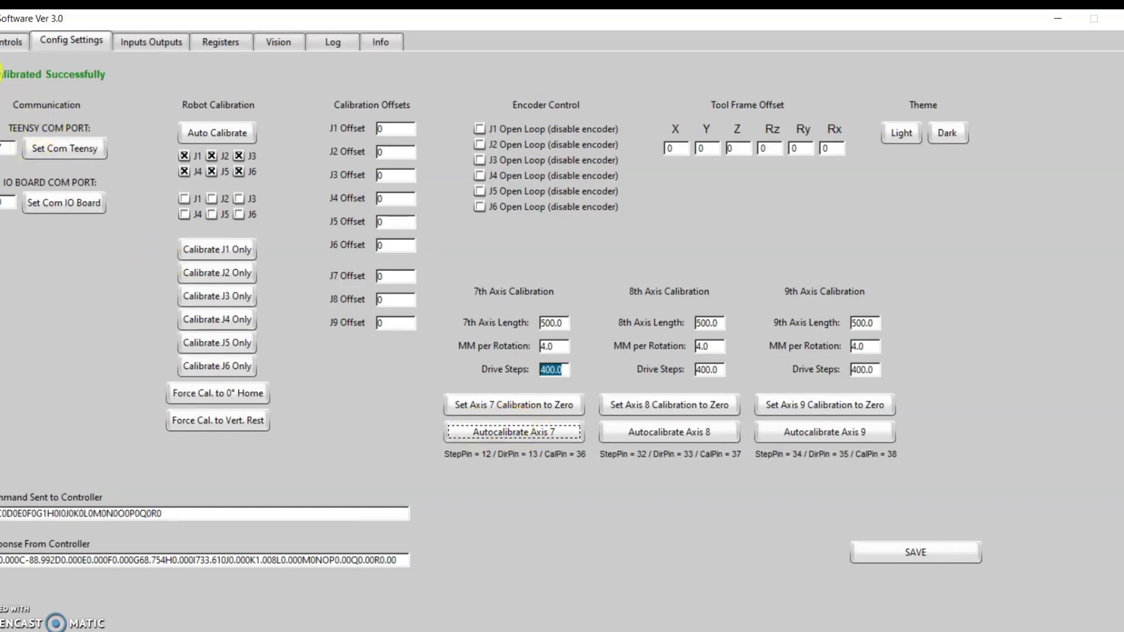
{"action": "left_click", "coordinate": [10, 41]}
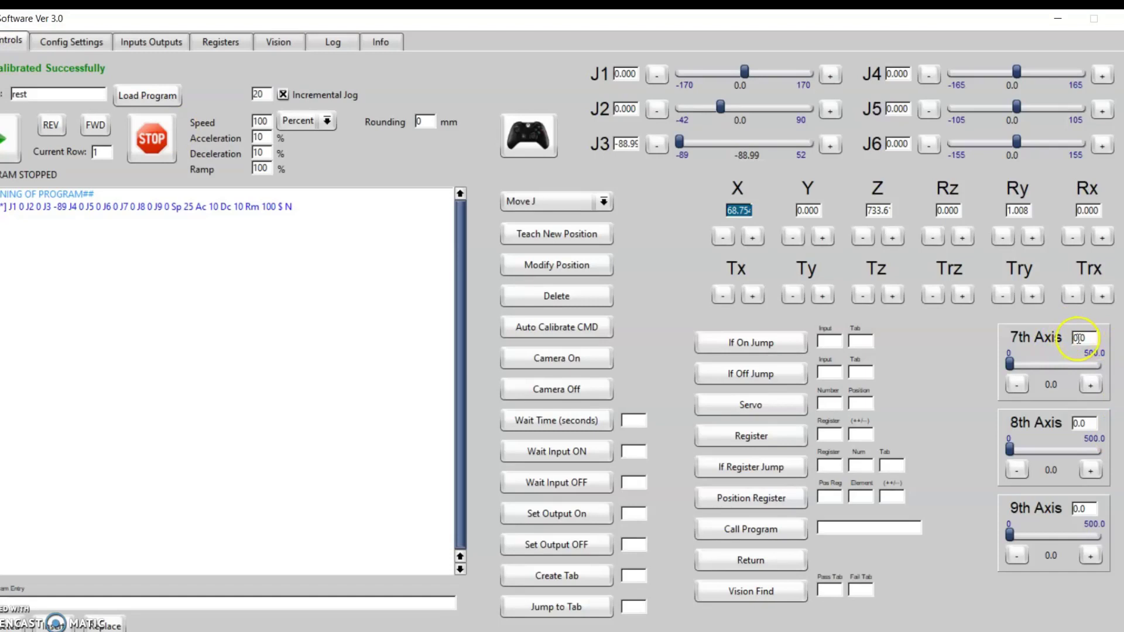
Reopen Config Settings showing axis 7 on StepPin 12, DirPin 13 and CalPin 36
{"action": "left_click", "coordinate": [68, 44]}
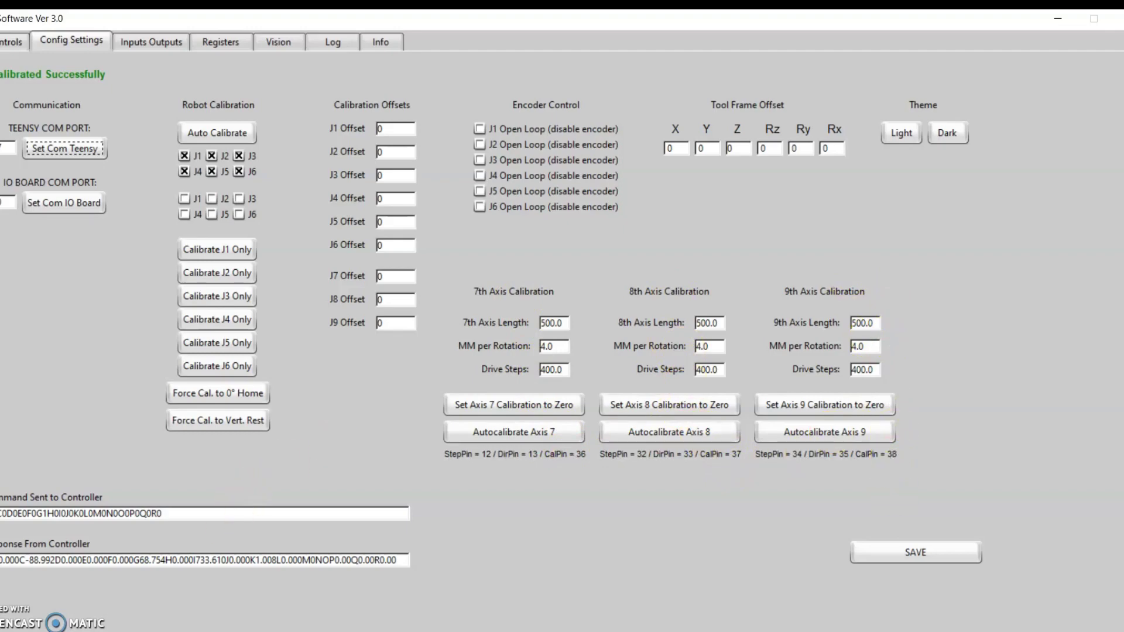
{"action": "left_click", "coordinate": [418, 517]}
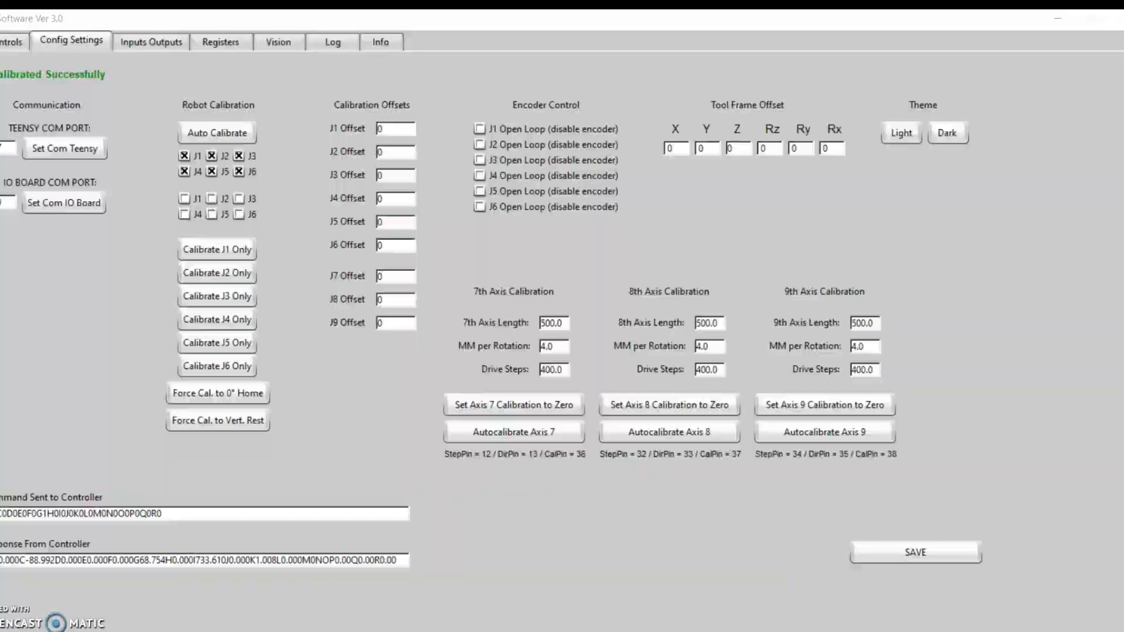
{"action": "key", "text": "alt+Tab"}
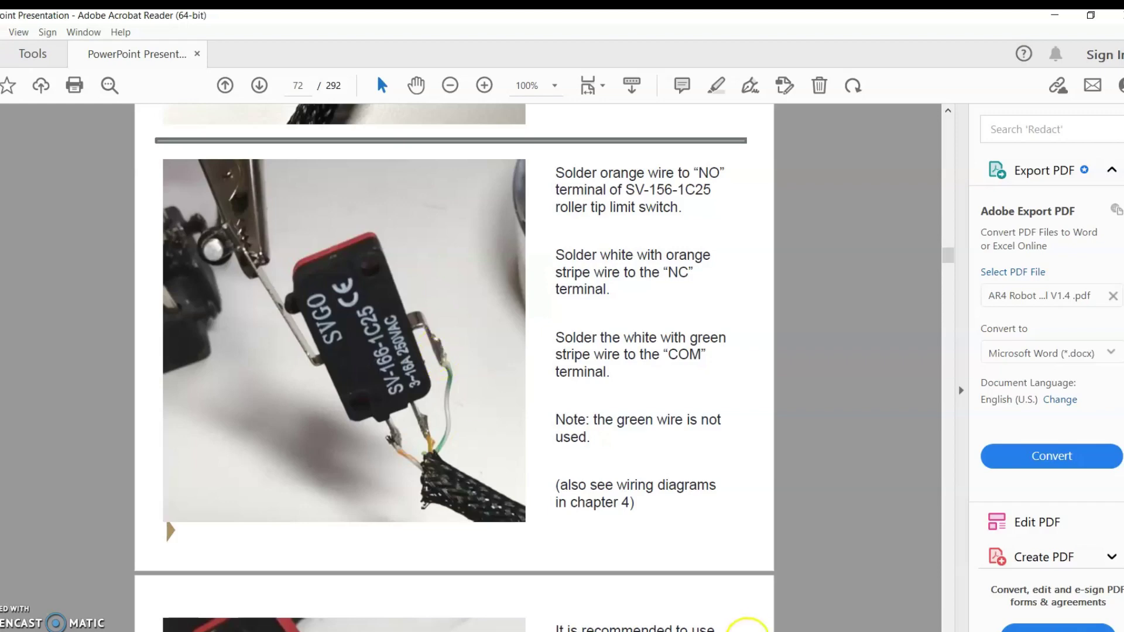
{"action": "key", "text": "alt+Tab"}
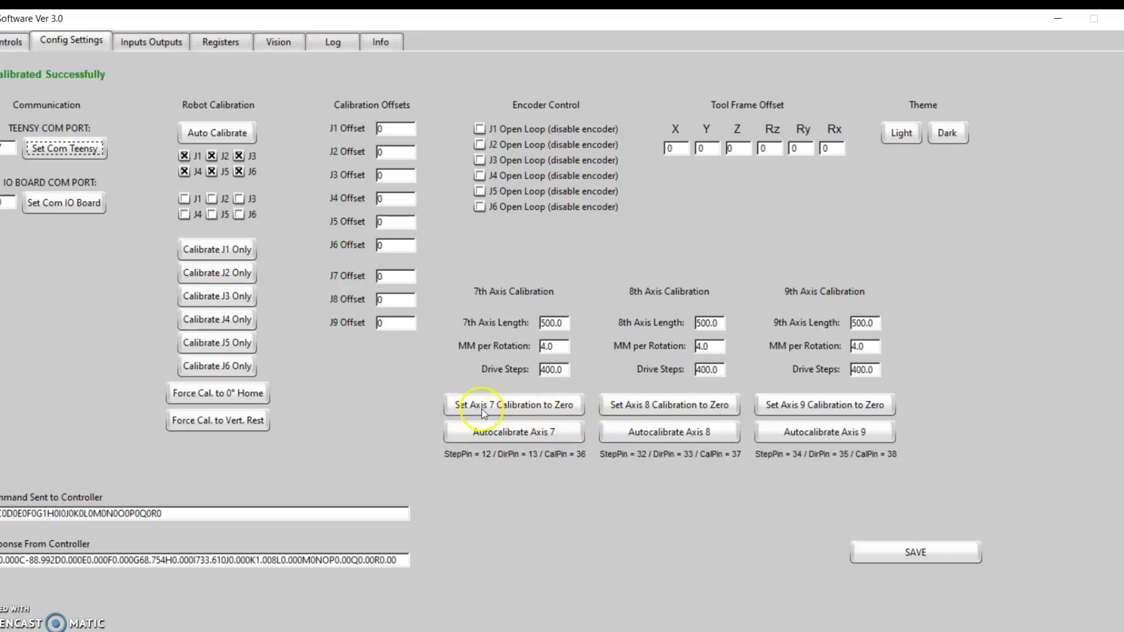
Jog the 7th axis forward to 20.0, then go back to the axis 7–9 calibration settings
{"action": "left_click", "coordinate": [4, 42]}
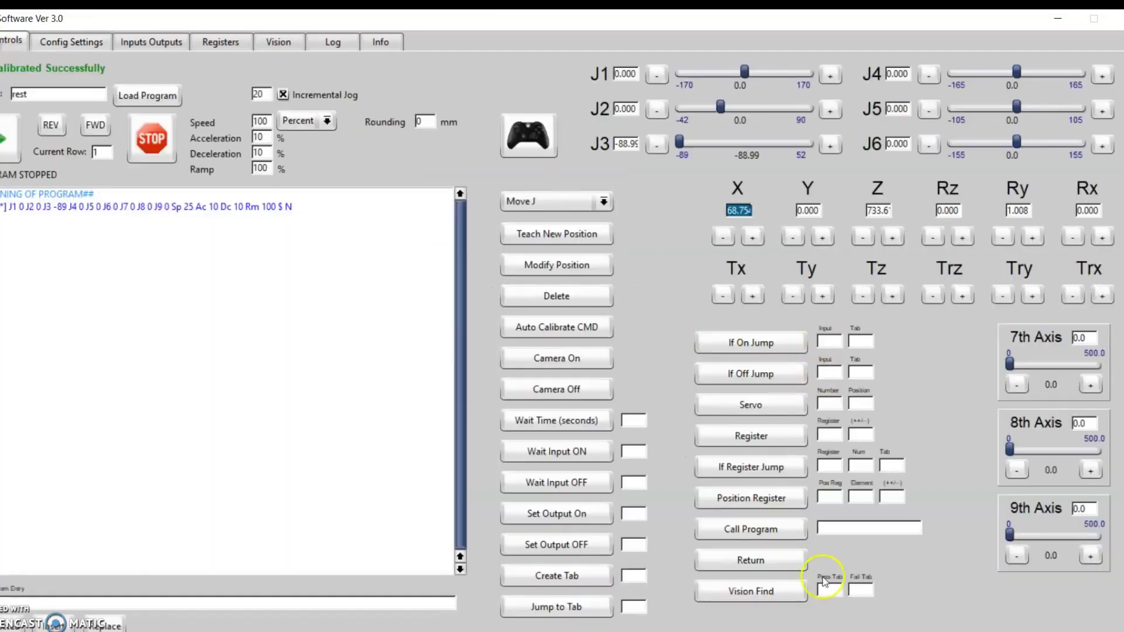
{"action": "left_click", "coordinate": [1089, 384]}
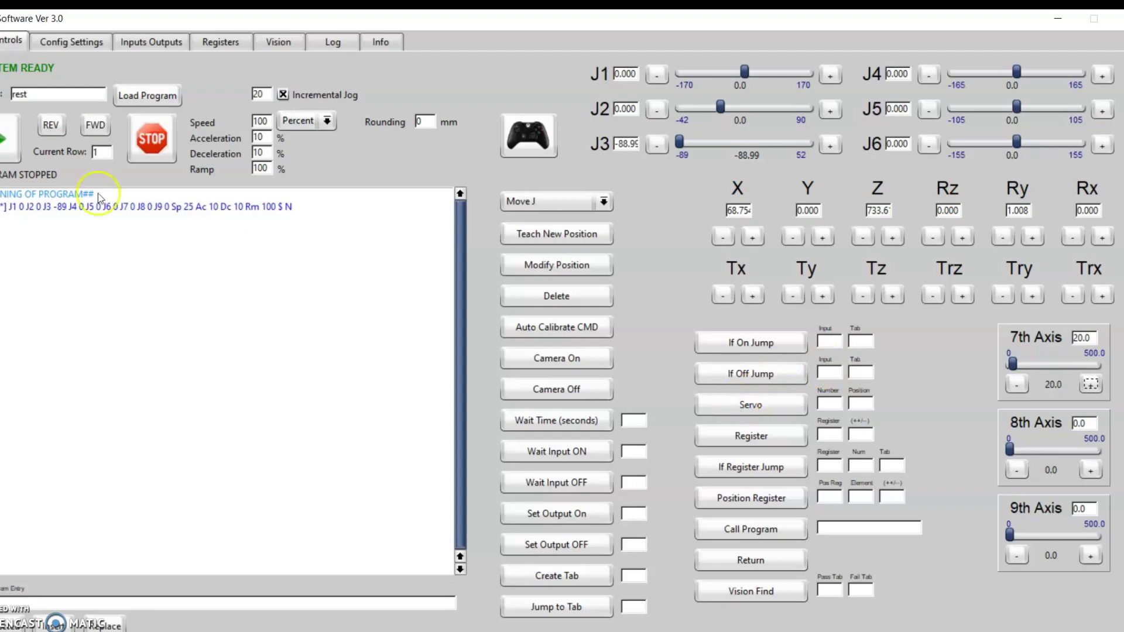
{"action": "left_click", "coordinate": [47, 43]}
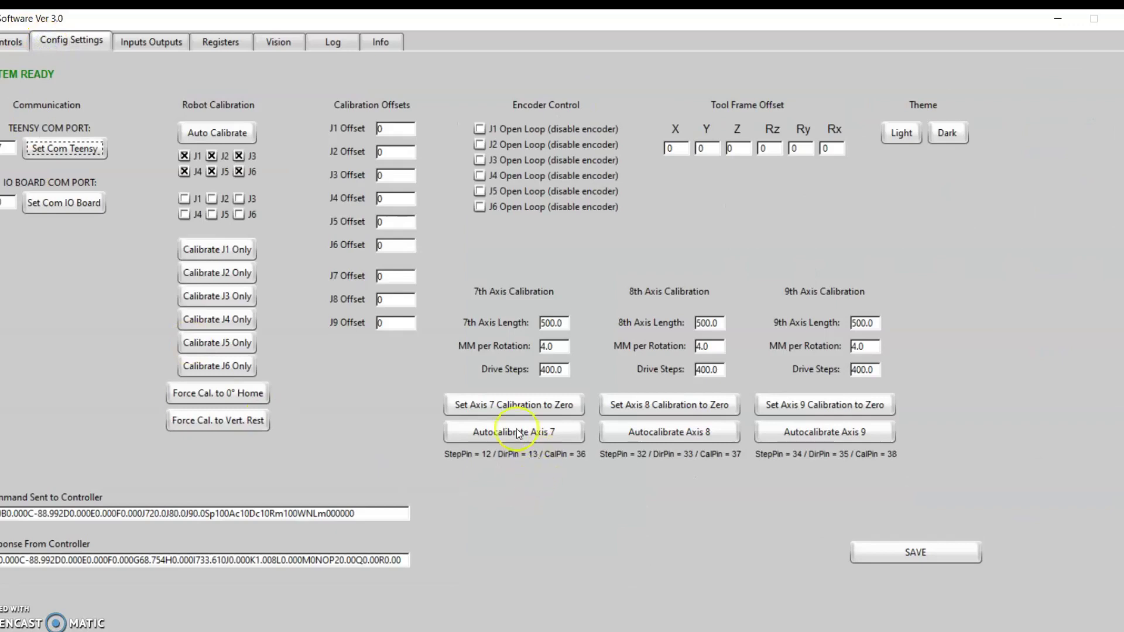
Force the 7th axis calibration to zero, confirm it reads 0.0, and return to the calibration settings
{"action": "left_click", "coordinate": [507, 405]}
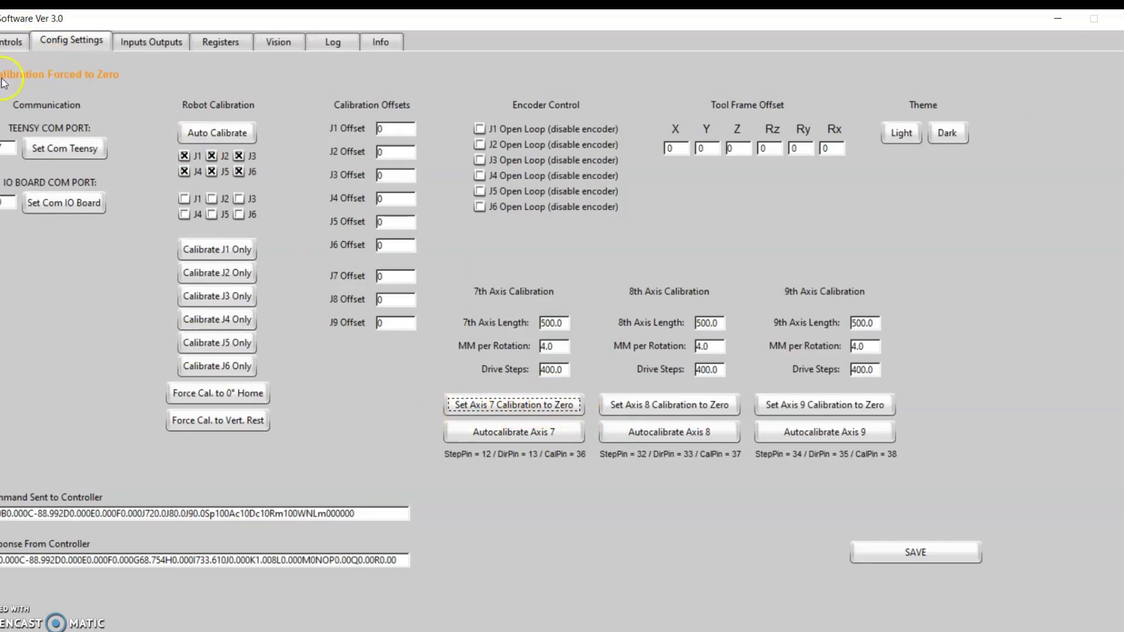
{"action": "left_click", "coordinate": [9, 42]}
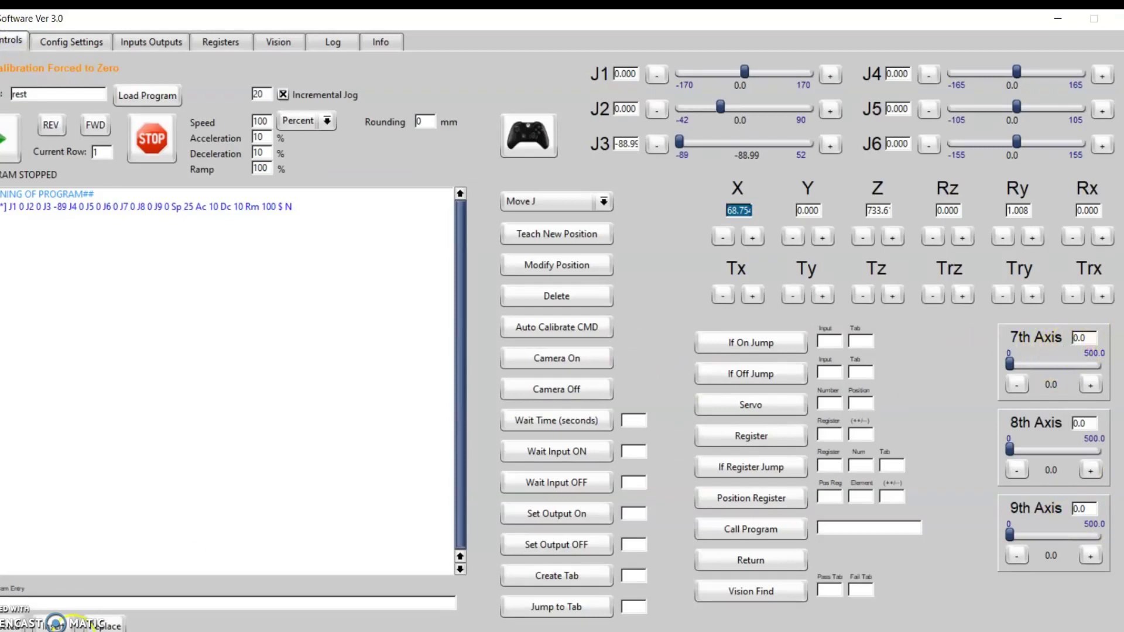
{"action": "left_click", "coordinate": [13, 616]}
{"action": "left_click", "coordinate": [46, 46]}
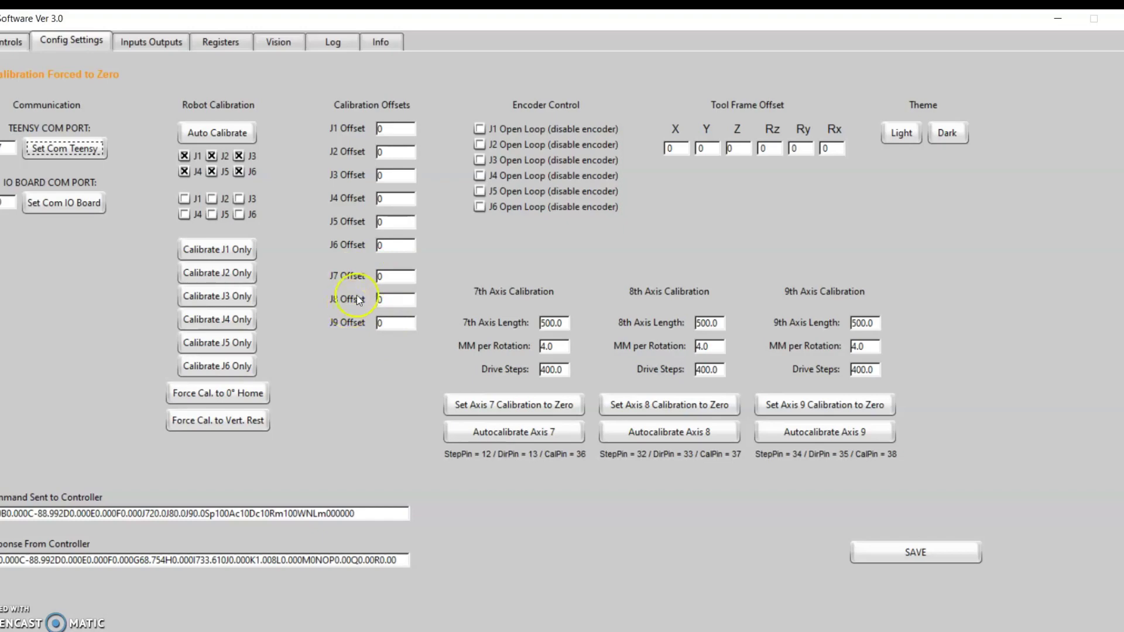
Change the J7 offset to 5, save it and recalibrate the 7th axis
{"action": "left_click_drag", "start_coordinate": [381, 276], "coordinate": [358, 276]}
{"action": "left_click", "coordinate": [916, 552]}
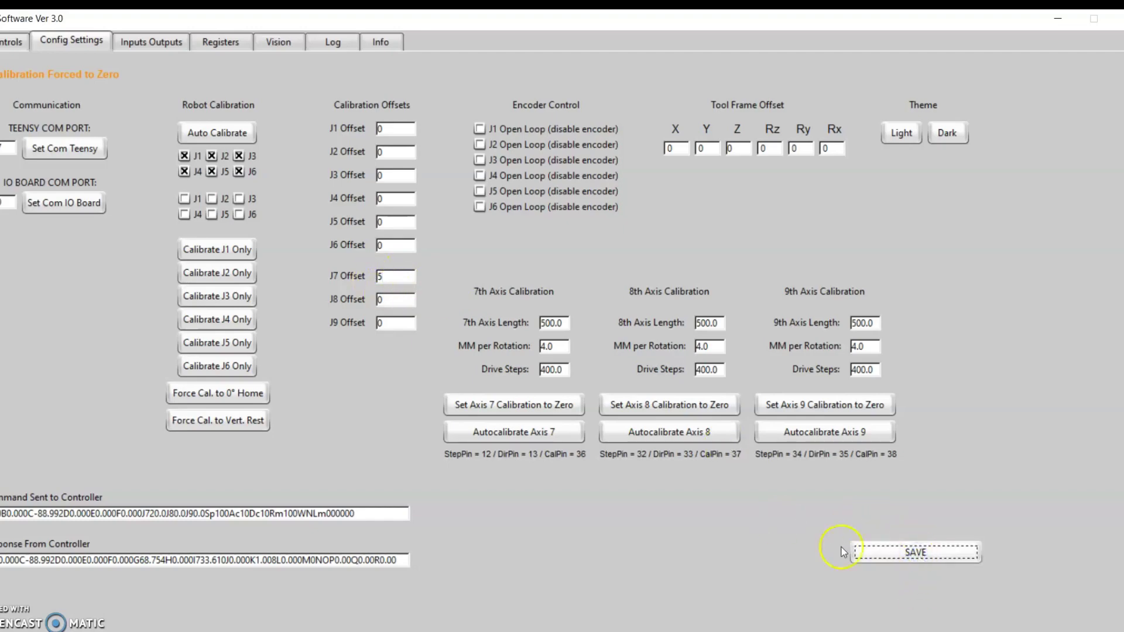
{"action": "left_click", "coordinate": [498, 433]}
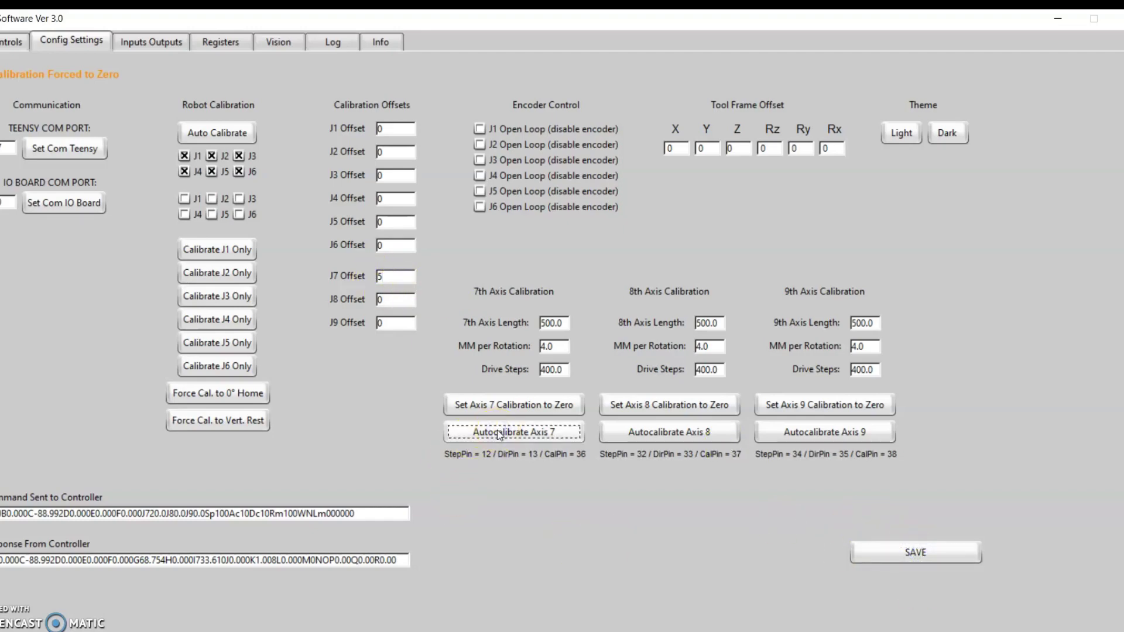
{"action": "left_click", "coordinate": [229, 429]}
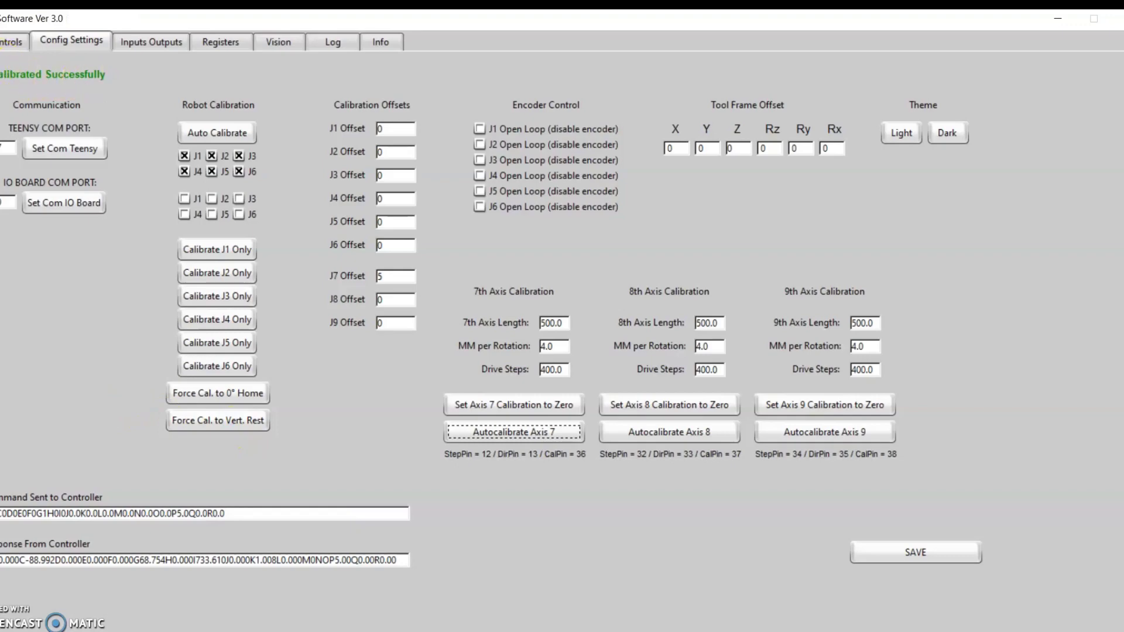
Check the 7th axis position at 5.0 on the main page, then select the J7 offset value
{"action": "left_click", "coordinate": [12, 41]}
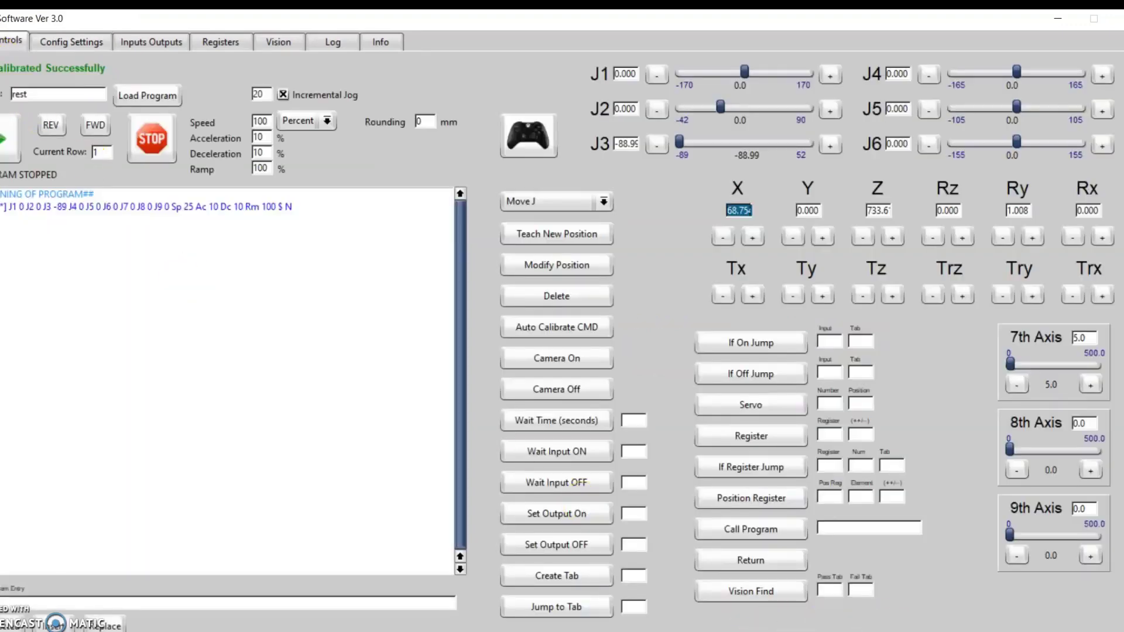
{"action": "left_click", "coordinate": [1088, 366]}
{"action": "left_click", "coordinate": [1084, 338]}
{"action": "left_click", "coordinate": [1082, 339]}
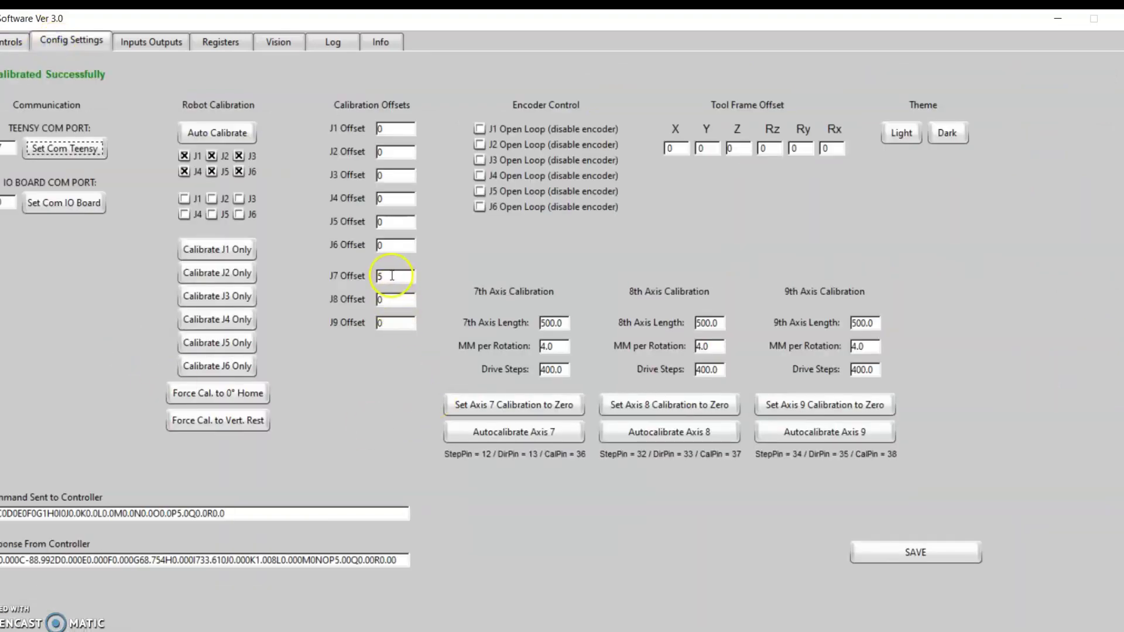
{"action": "double_click", "coordinate": [392, 275]}
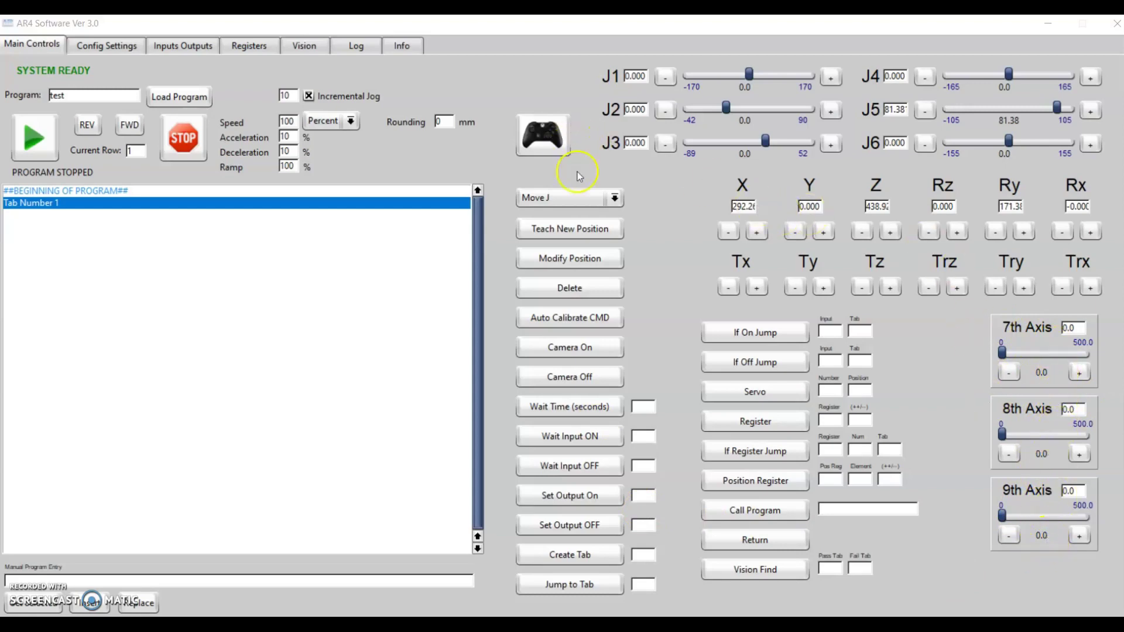
Expand the move-type dropdown and look over options such as Move L
{"action": "left_click", "coordinate": [614, 200]}
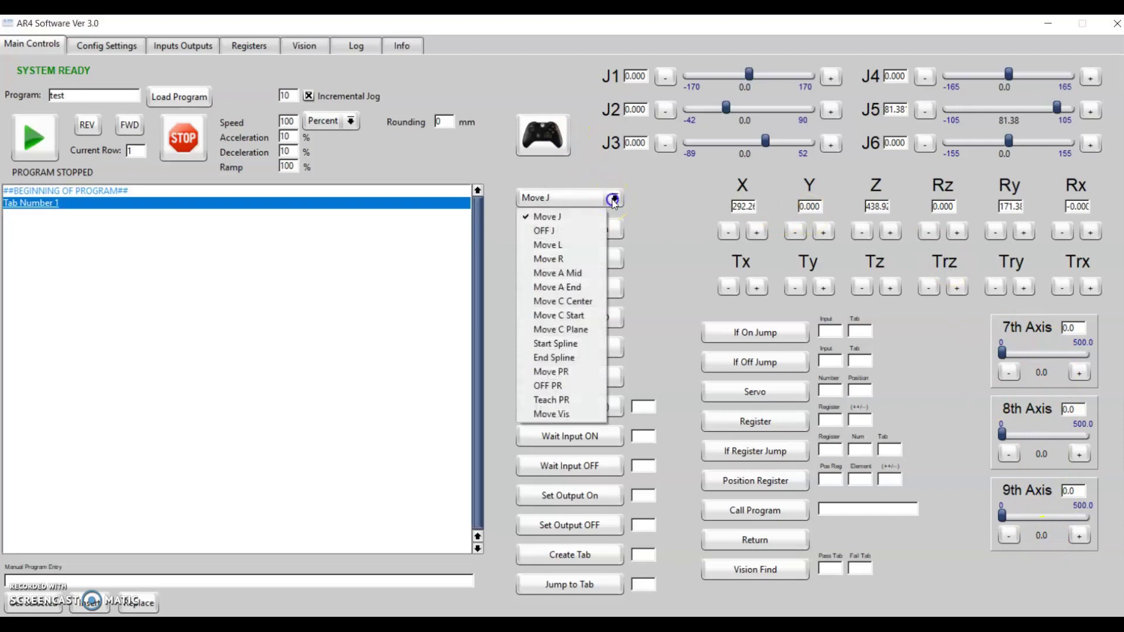
{"action": "left_click", "coordinate": [544, 247]}
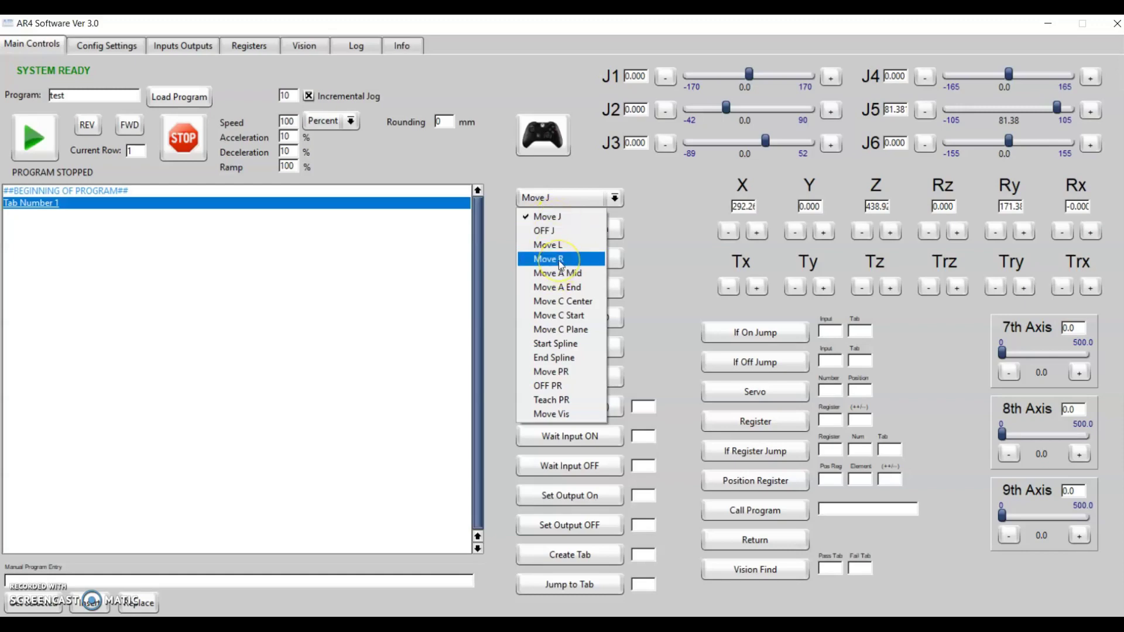
Keep Move J and teach the current pose, with J7–J9 at 0.0, as a program step
{"action": "left_click", "coordinate": [552, 218]}
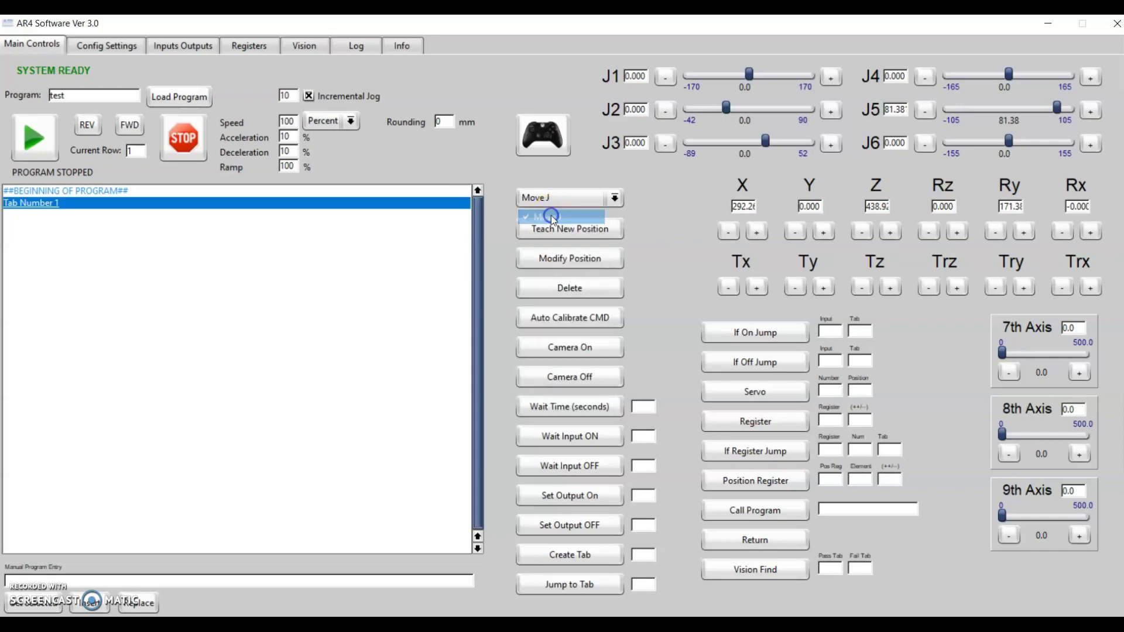
{"action": "left_click", "coordinate": [554, 230]}
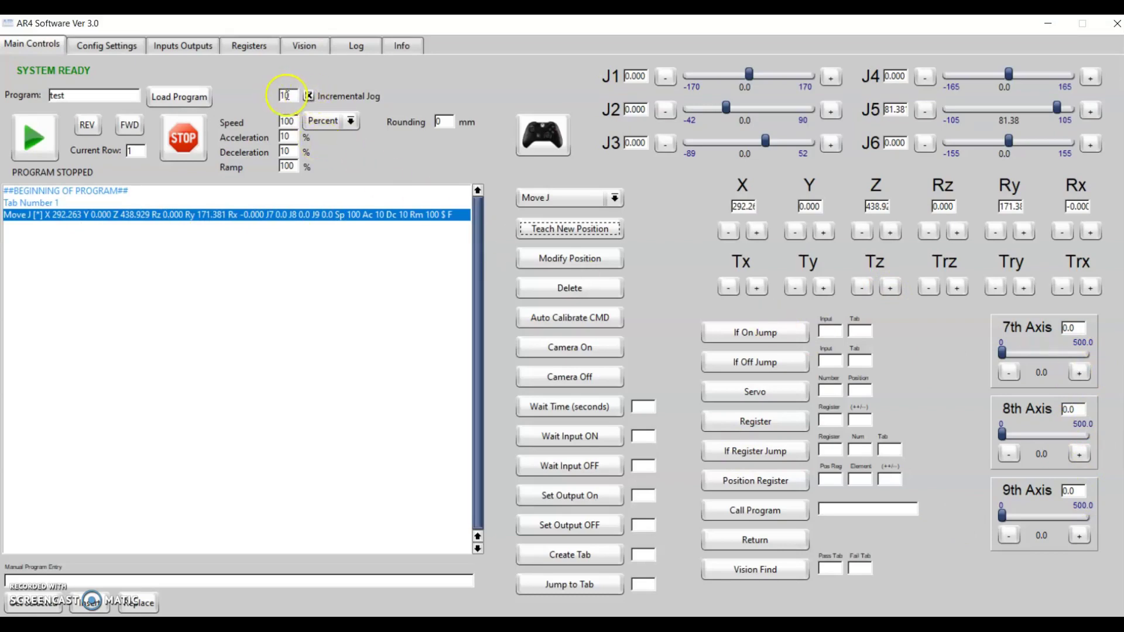
Jog the 7th, 8th and 9th axes to 10, 20 and 30, then teach a second Move J step
{"action": "left_click", "coordinate": [1081, 373]}
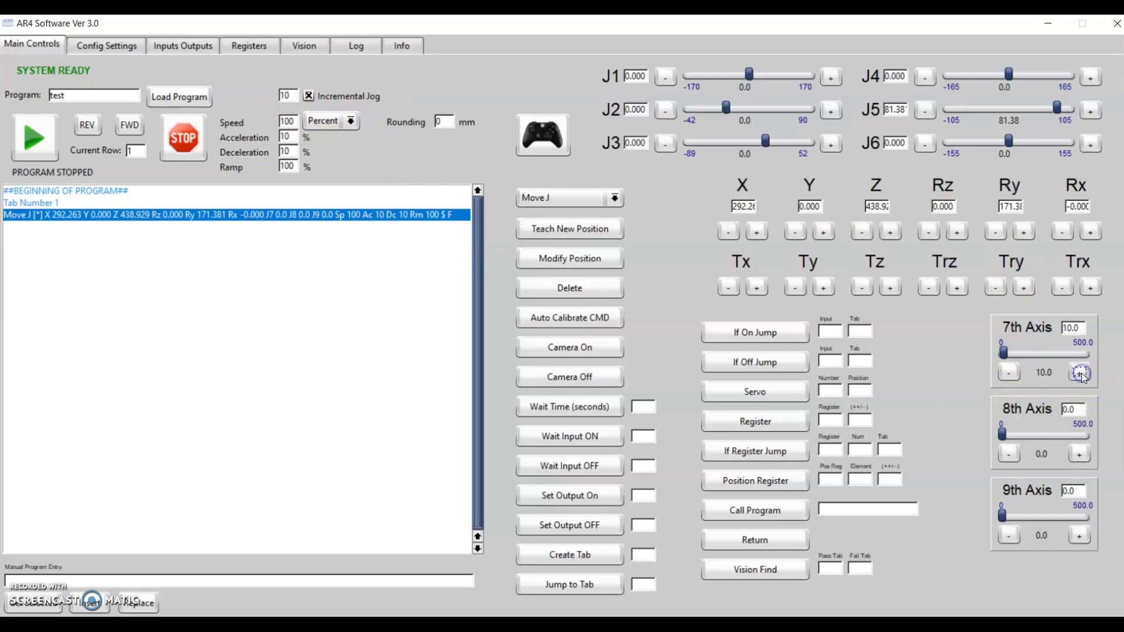
{"action": "left_click", "coordinate": [1081, 455]}
{"action": "left_click", "coordinate": [1080, 537]}
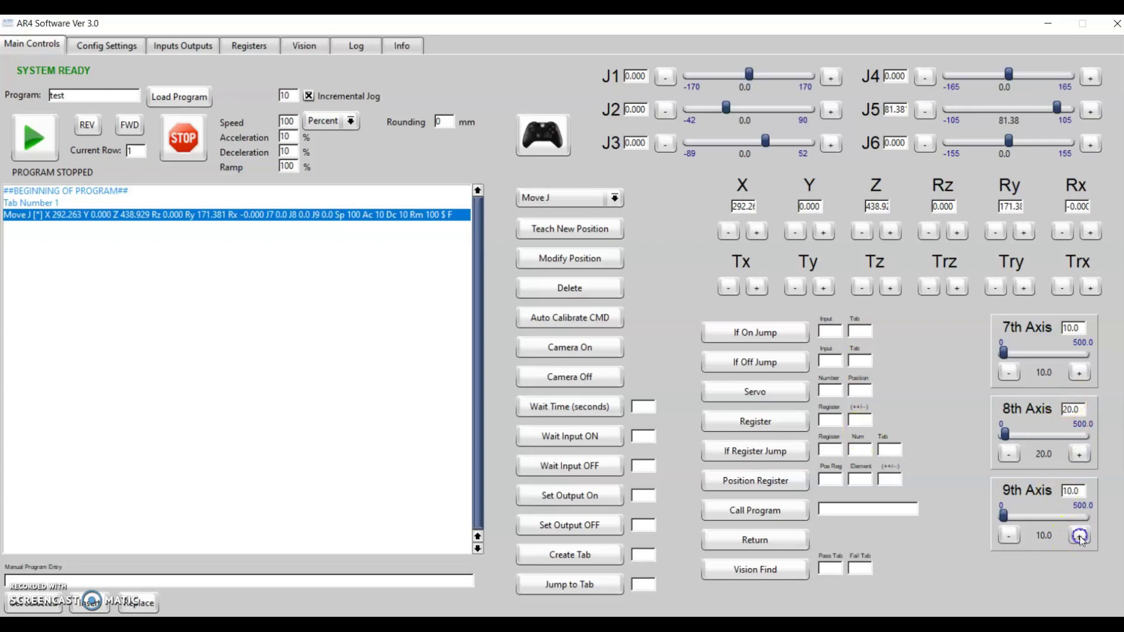
{"action": "left_click", "coordinate": [1080, 536]}
{"action": "left_click", "coordinate": [1080, 536]}
{"action": "left_click", "coordinate": [567, 231]}
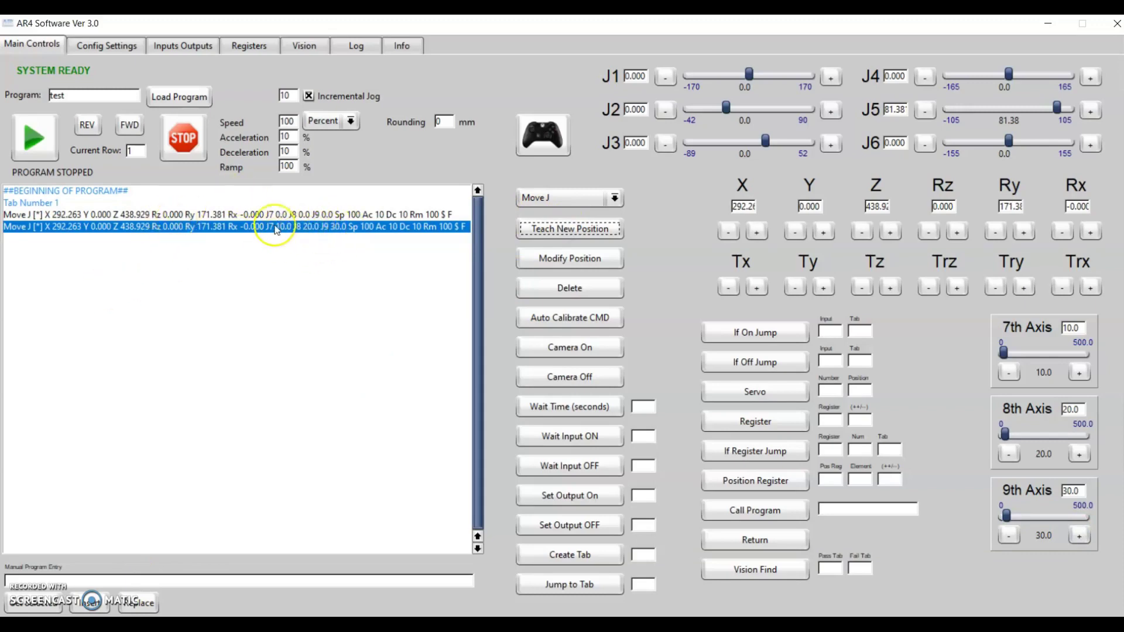
From the first Move J row, step forward through both Move J steps one at a time
{"action": "left_click", "coordinate": [216, 216]}
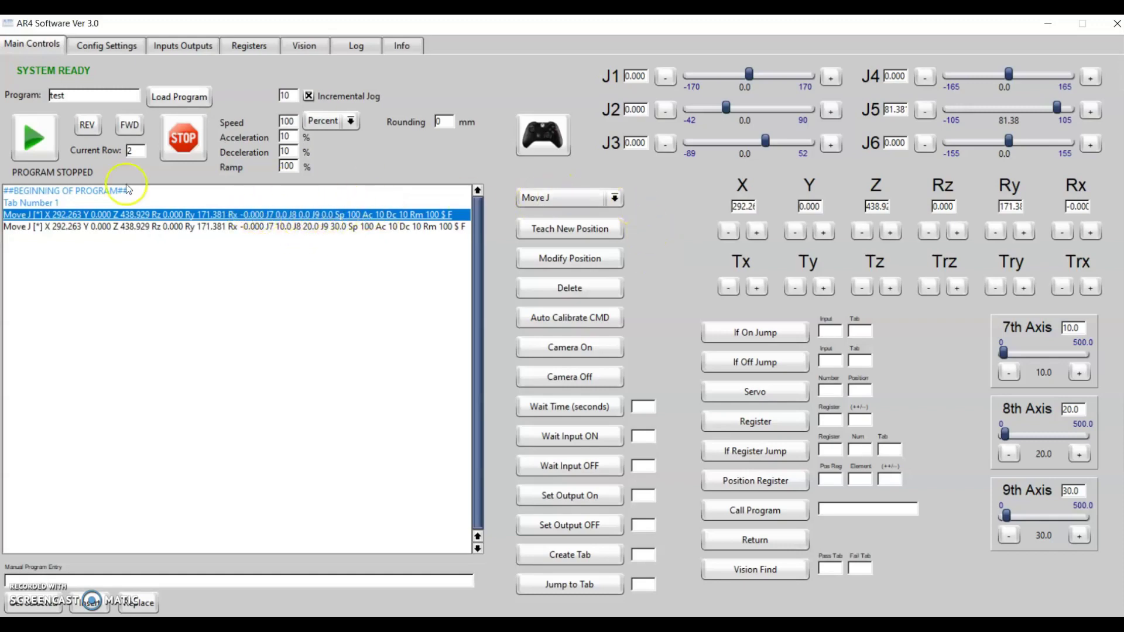
{"action": "left_click", "coordinate": [126, 126]}
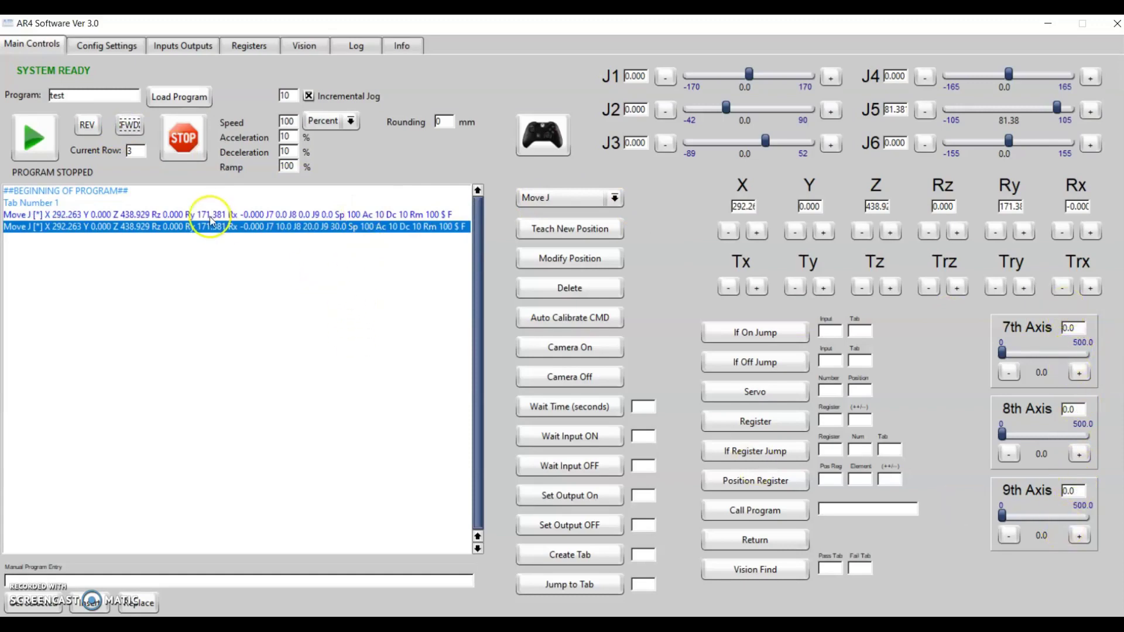
{"action": "left_click", "coordinate": [130, 126]}
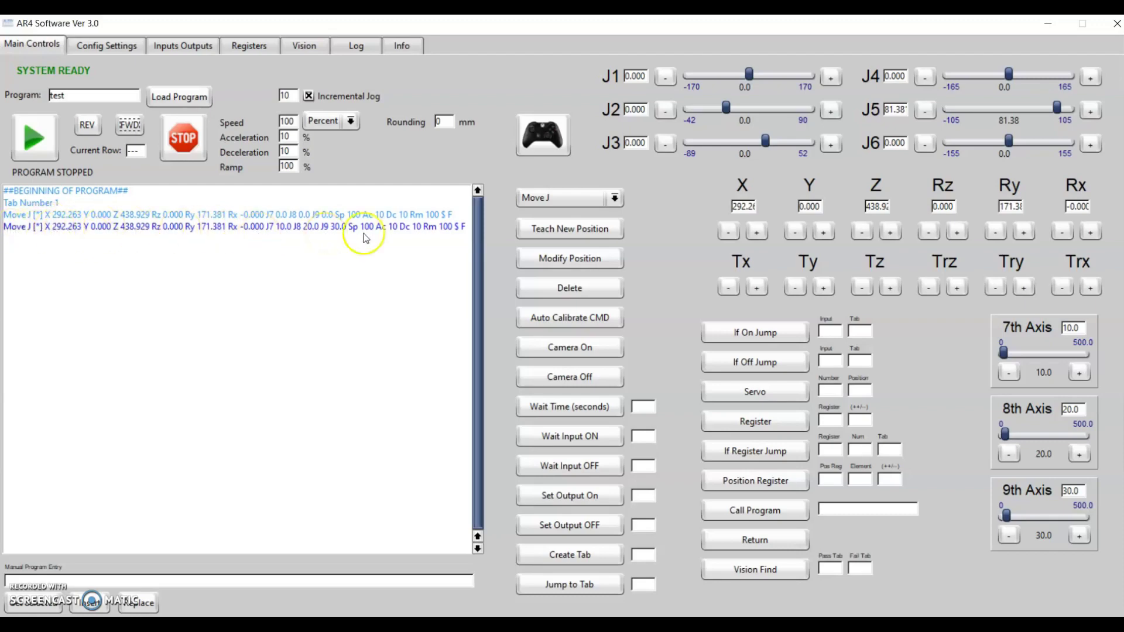
Switch the move type to Move R and teach a step with J7 10, J8 20, J9 30
{"action": "left_click", "coordinate": [609, 195]}
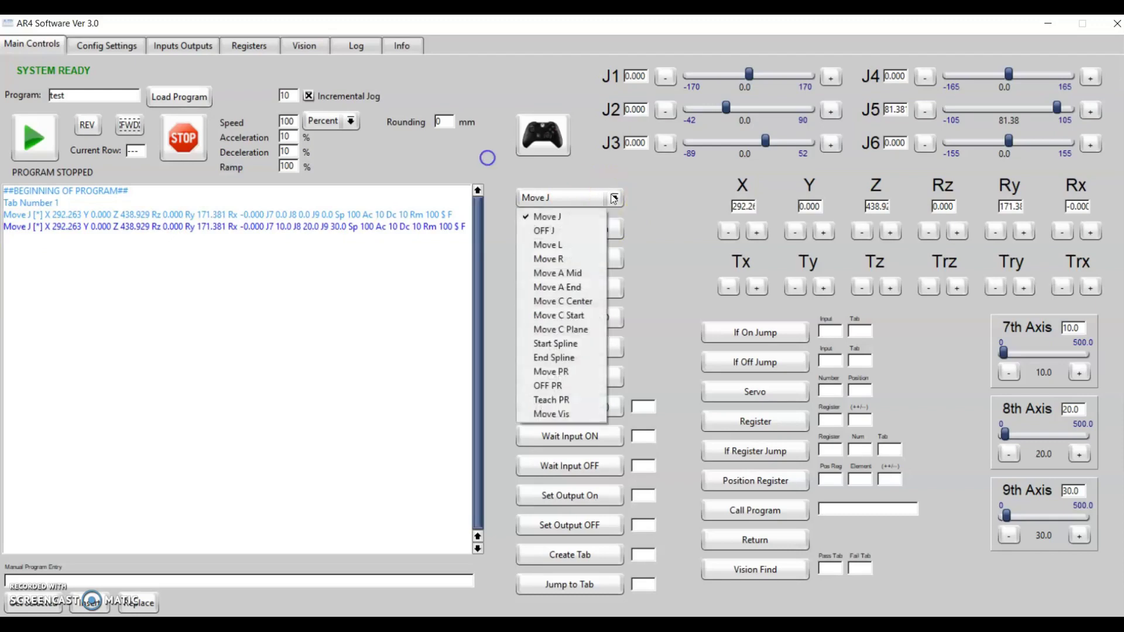
{"action": "left_click", "coordinate": [553, 255]}
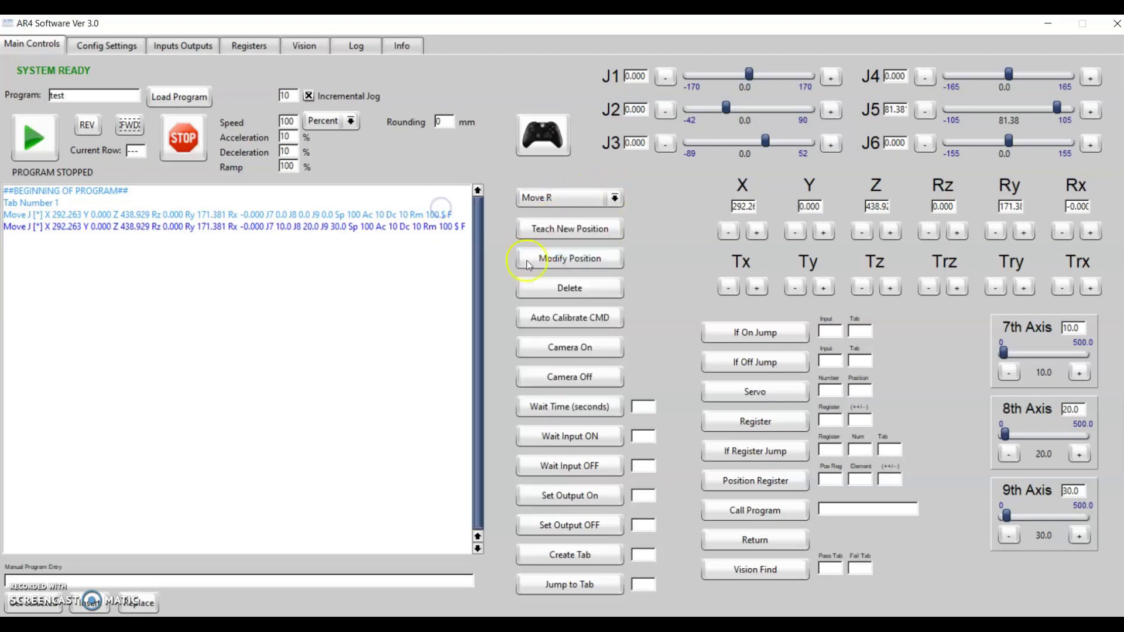
{"action": "left_click", "coordinate": [547, 230]}
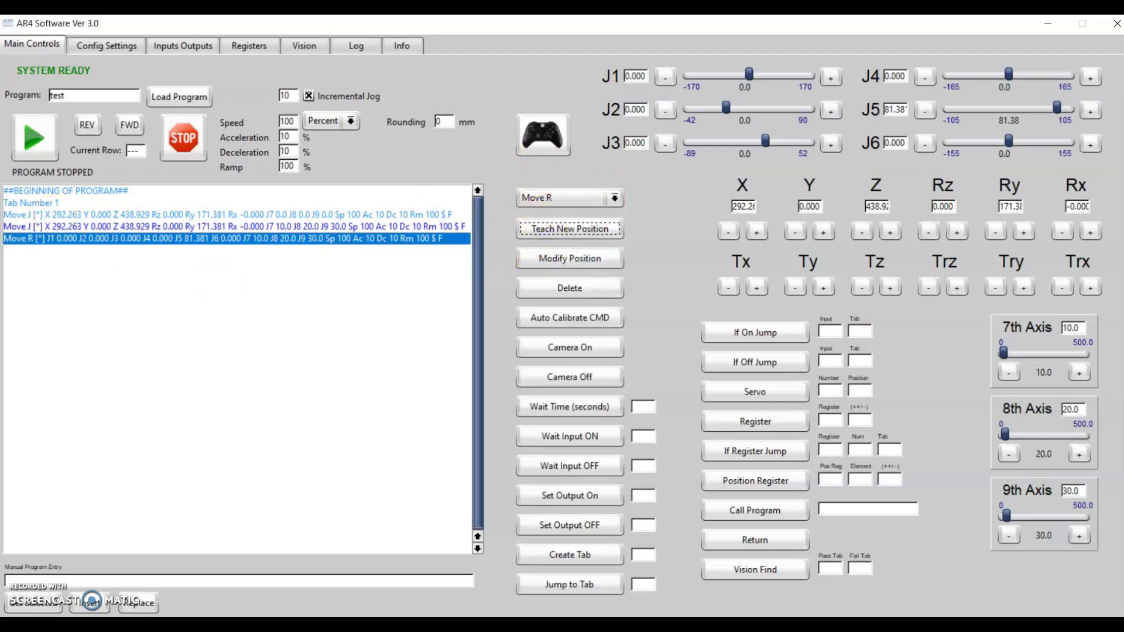